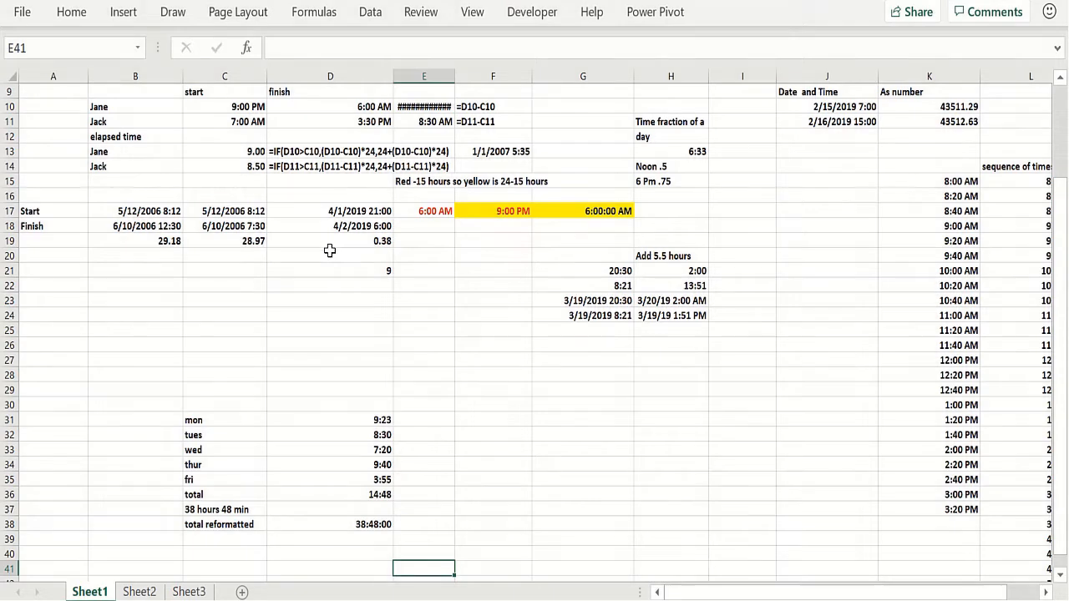
- Examine the times in G21:G24, the "Add 5.5 hours" heading and the weekday hours with their total in D31:D36
{"action": "left_click", "coordinate": [420, 315]}
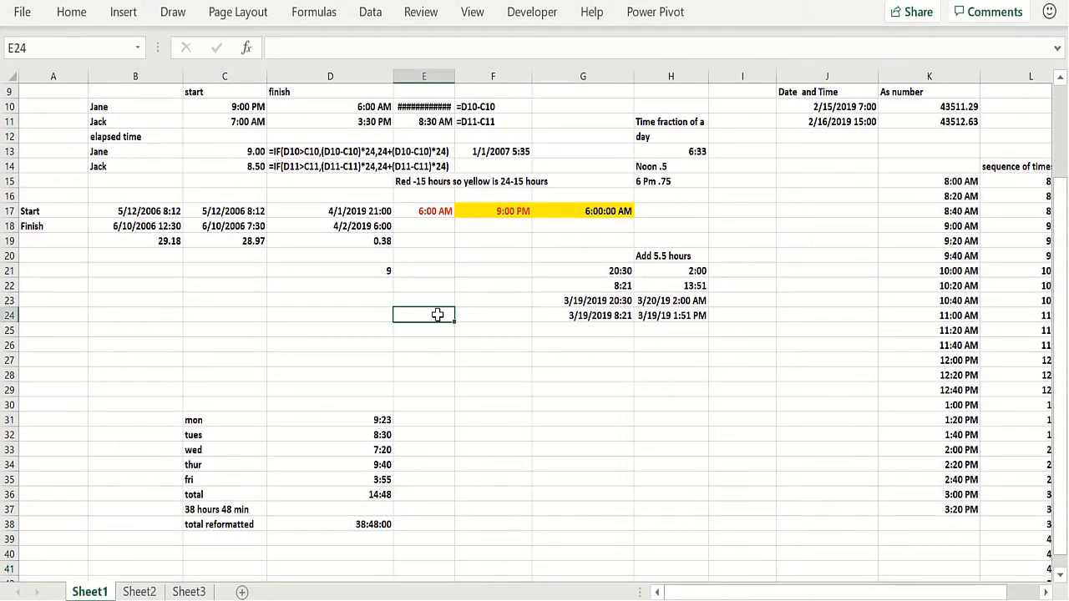
{"action": "left_click", "coordinate": [589, 255]}
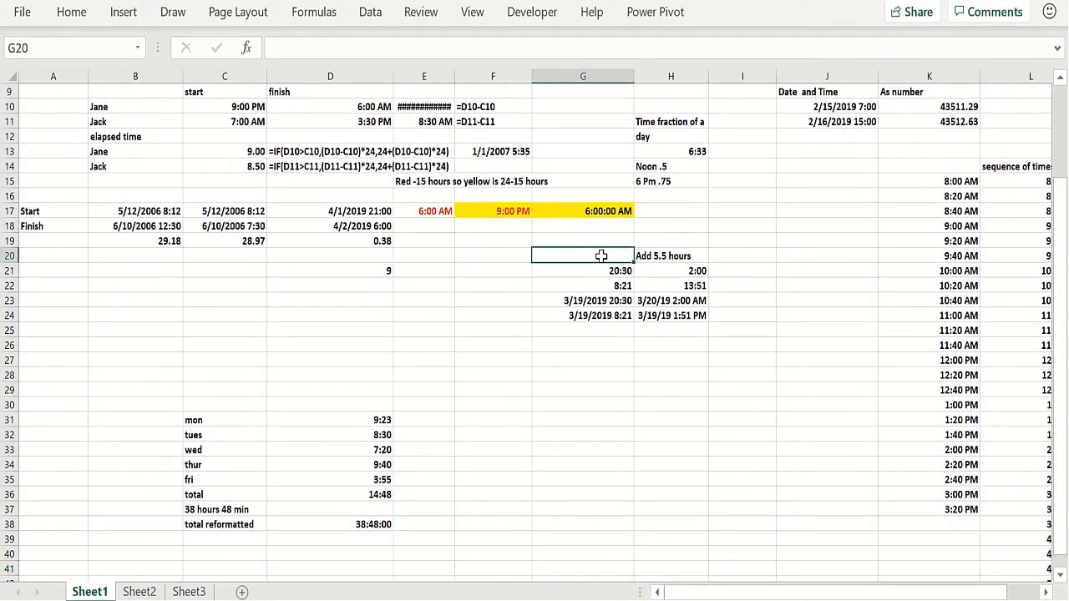
{"action": "left_click", "coordinate": [659, 259]}
{"action": "left_click", "coordinate": [595, 270]}
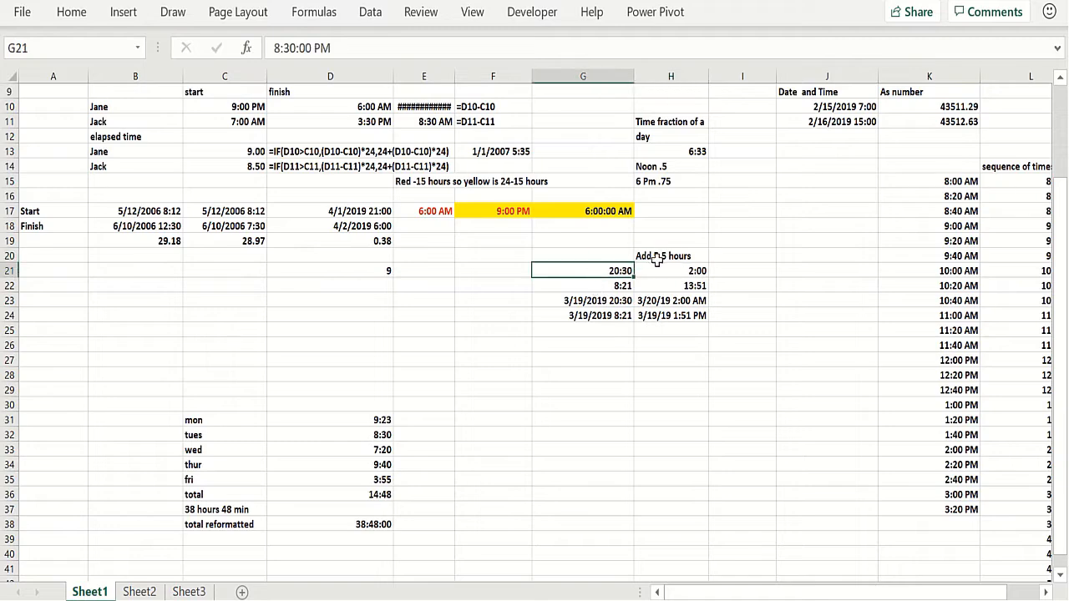
{"action": "left_click", "coordinate": [608, 314]}
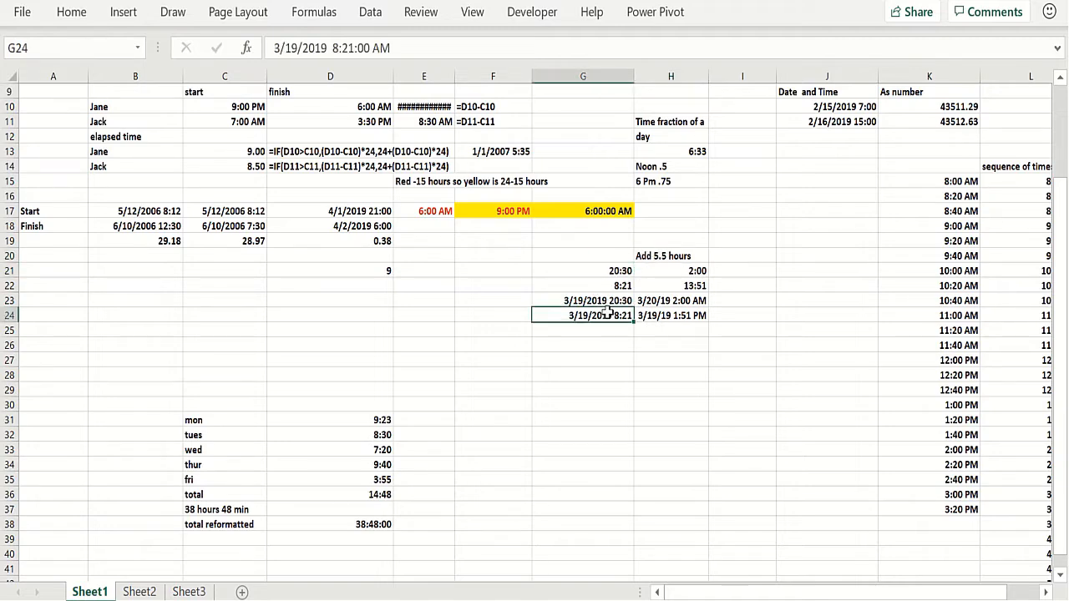
{"action": "left_click_drag", "start_coordinate": [357, 420], "coordinate": [351, 490]}
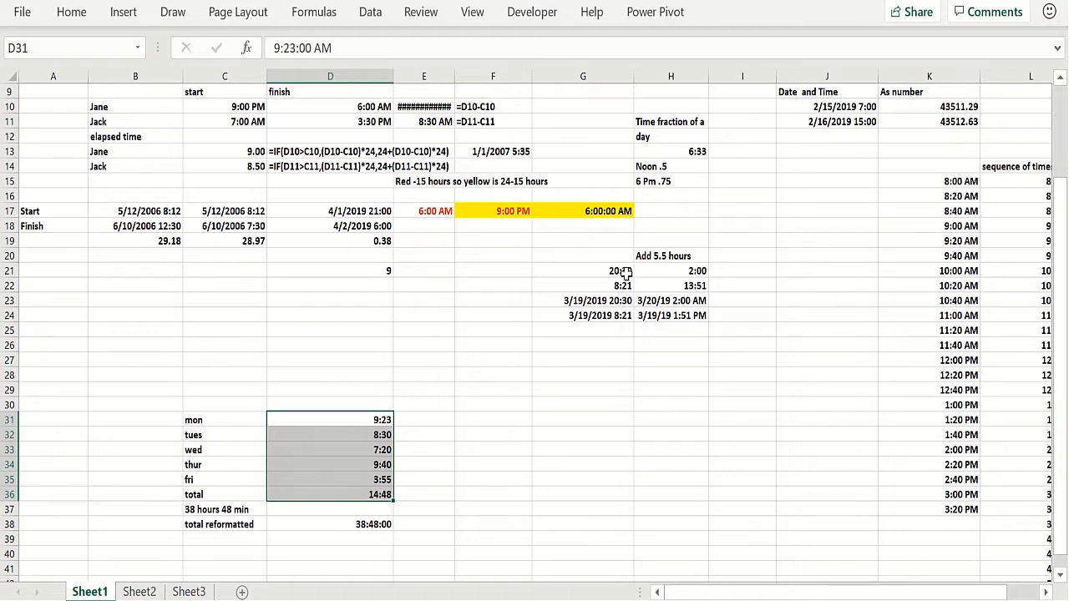
{"action": "left_click", "coordinate": [597, 273]}
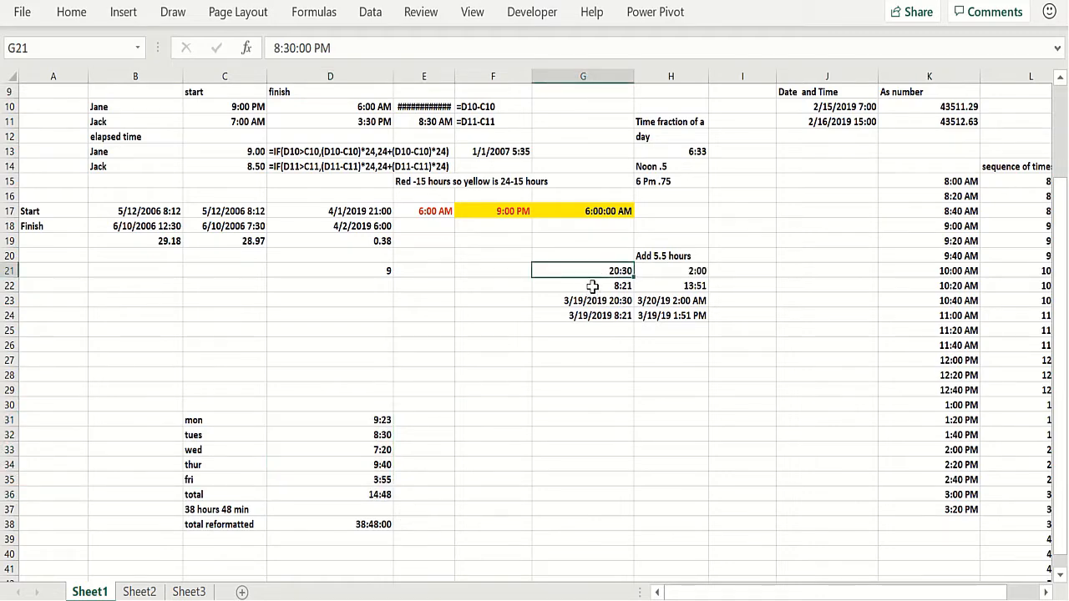
{"action": "left_click", "coordinate": [593, 285]}
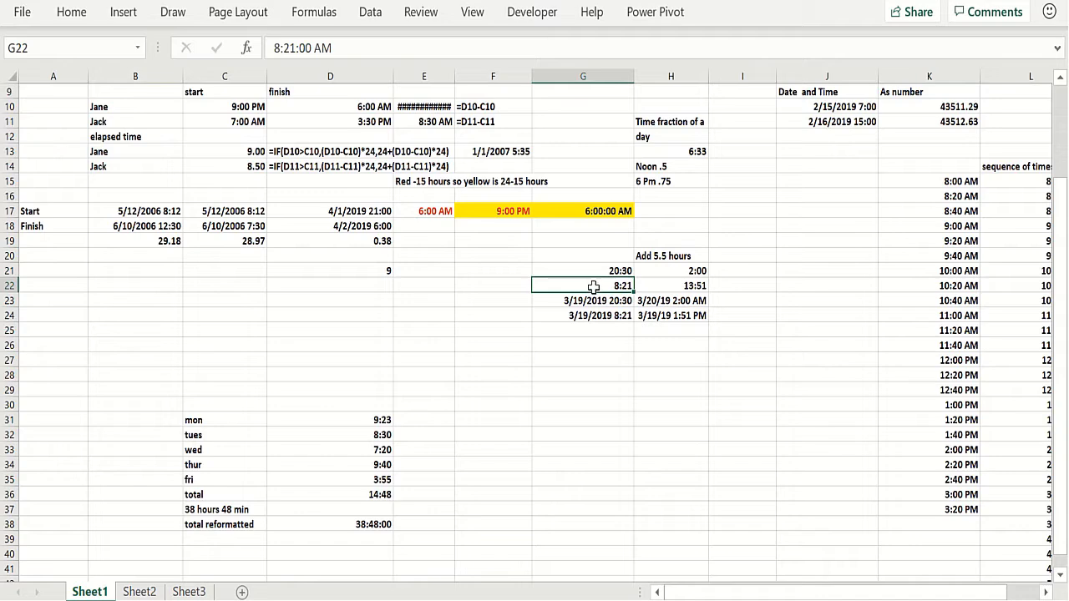
- Enter =FORMULATEXT(H21) in I21 to show the text of the formula that adds 5.5 hours
{"action": "left_click", "coordinate": [722, 270]}
{"action": "type", "text": "=FORMULATEXT("}
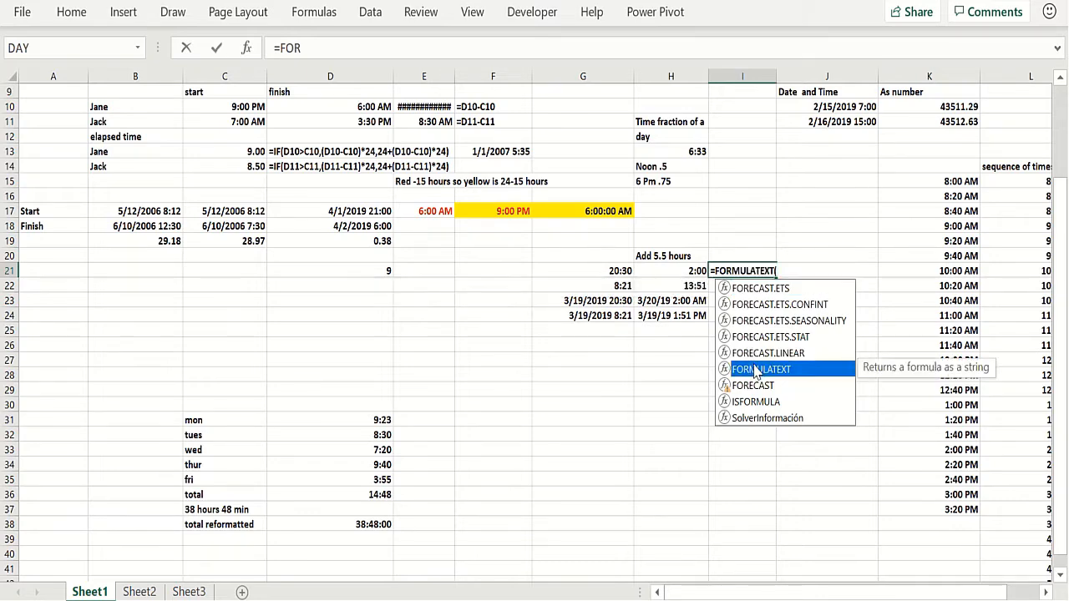
{"action": "double_click", "coordinate": [756, 371]}
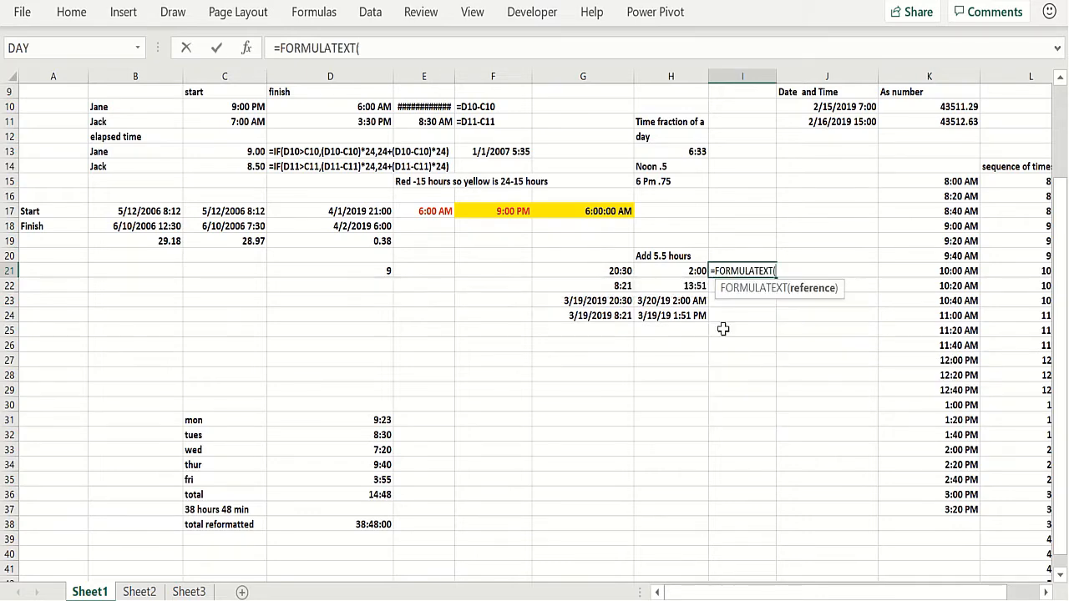
{"action": "left_click", "coordinate": [663, 269]}
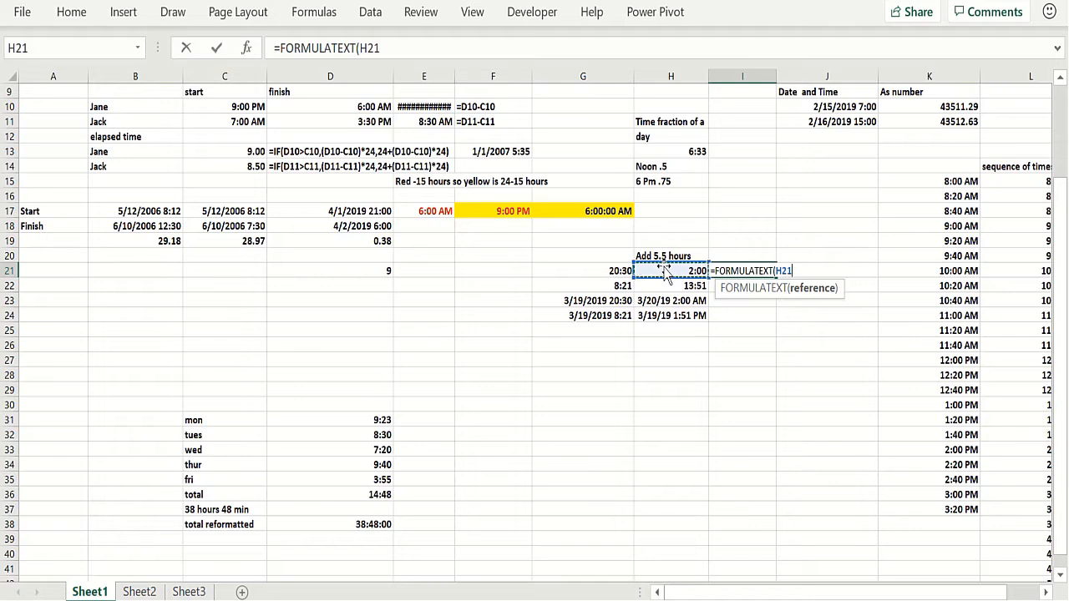
{"action": "type", "text": ")"}
{"action": "key", "text": "Return"}
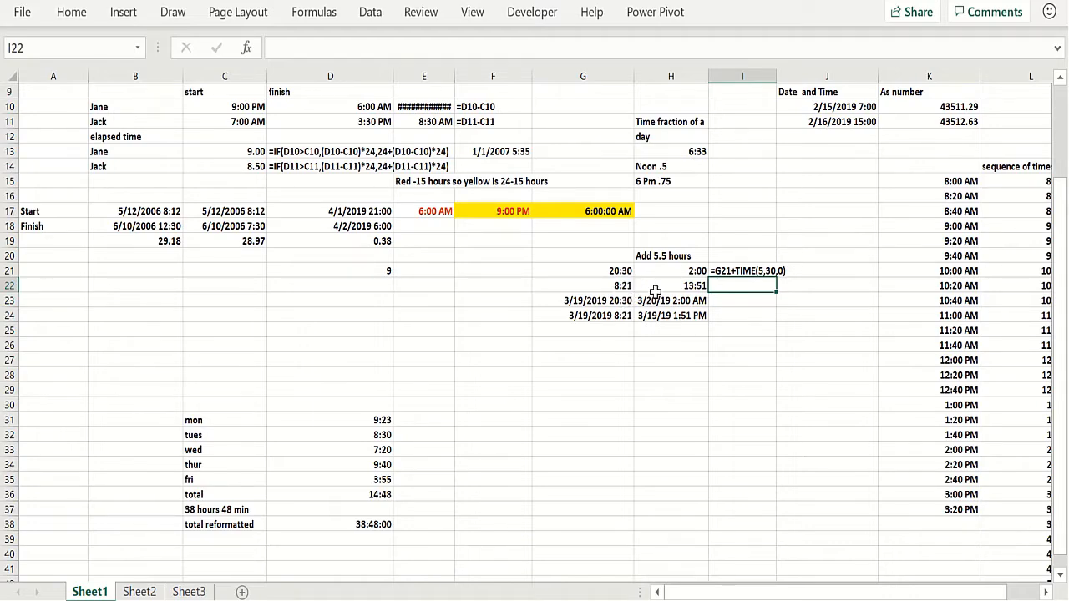
- Examine the 5.5-hour addition formulas in H22:H24, their source date-times in G23:G24, and the number format of H23:H24
{"action": "left_click", "coordinate": [656, 288]}
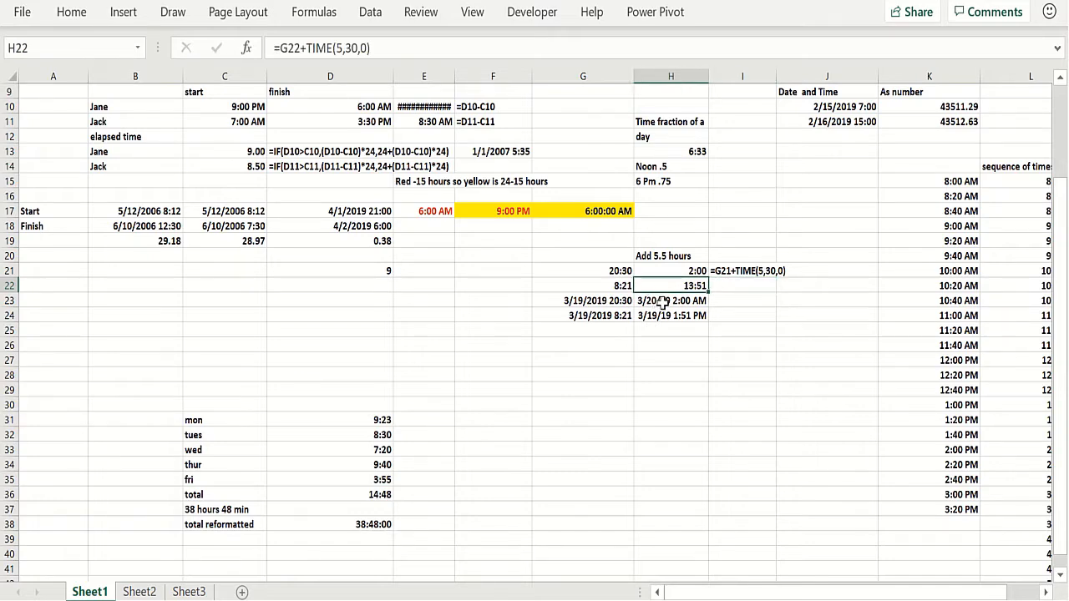
{"action": "left_click", "coordinate": [604, 302]}
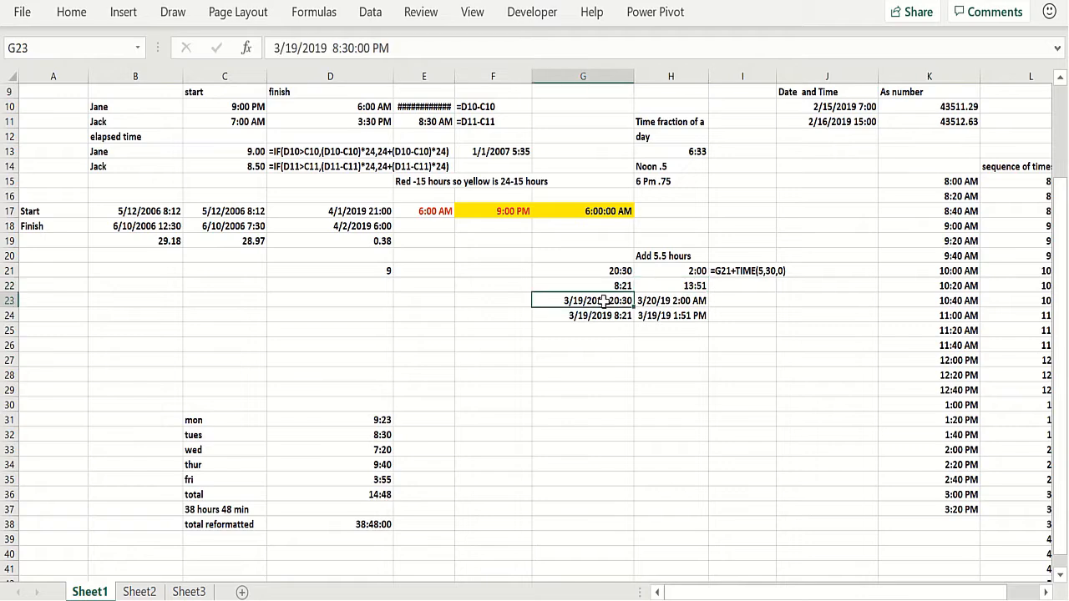
{"action": "left_click", "coordinate": [591, 314]}
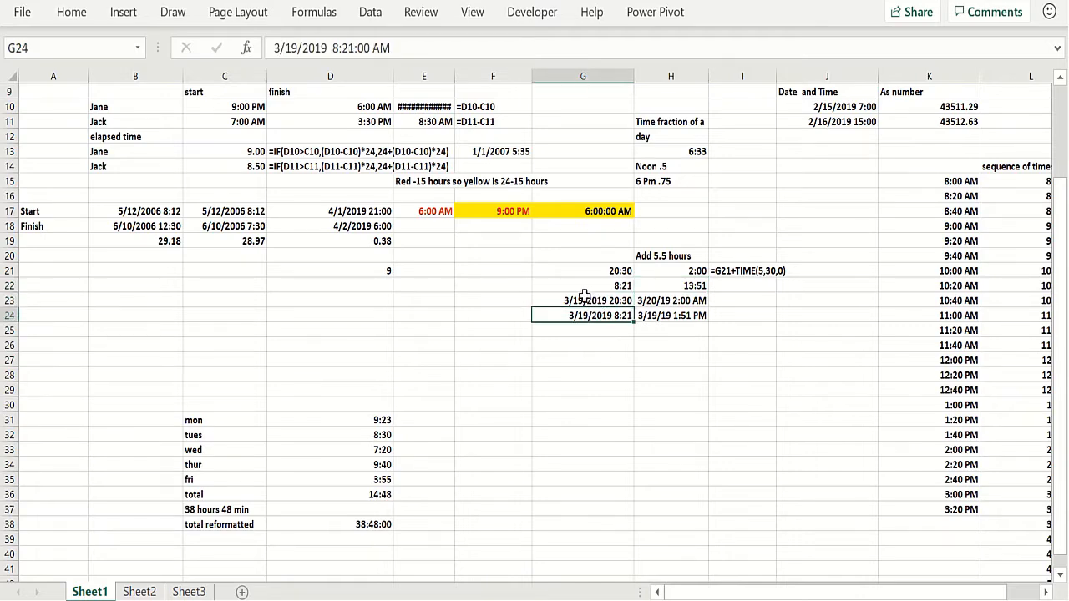
{"action": "left_click", "coordinate": [585, 299]}
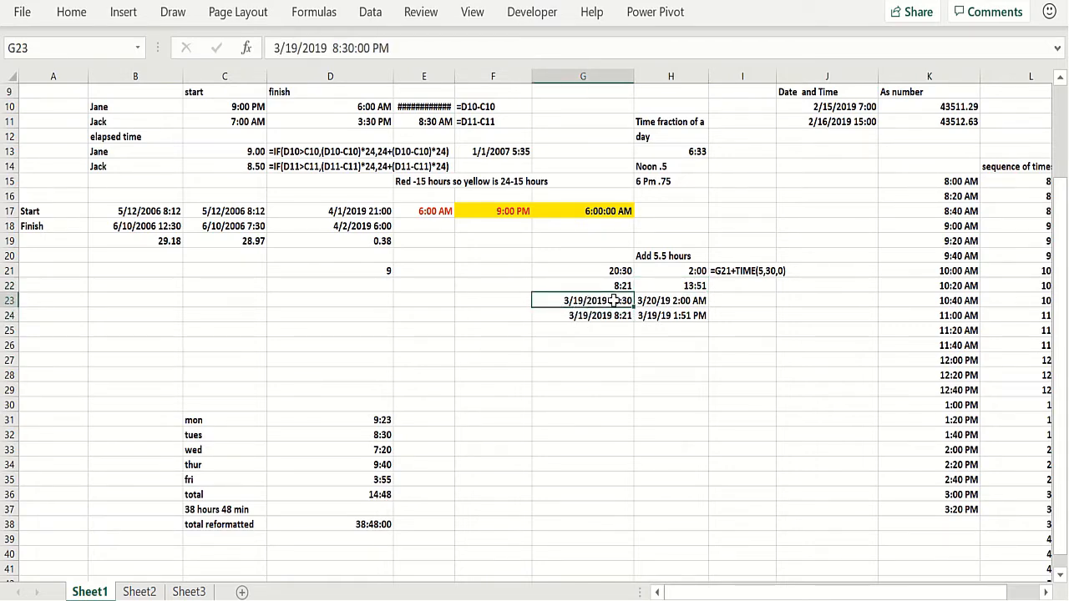
{"action": "left_click", "coordinate": [672, 301]}
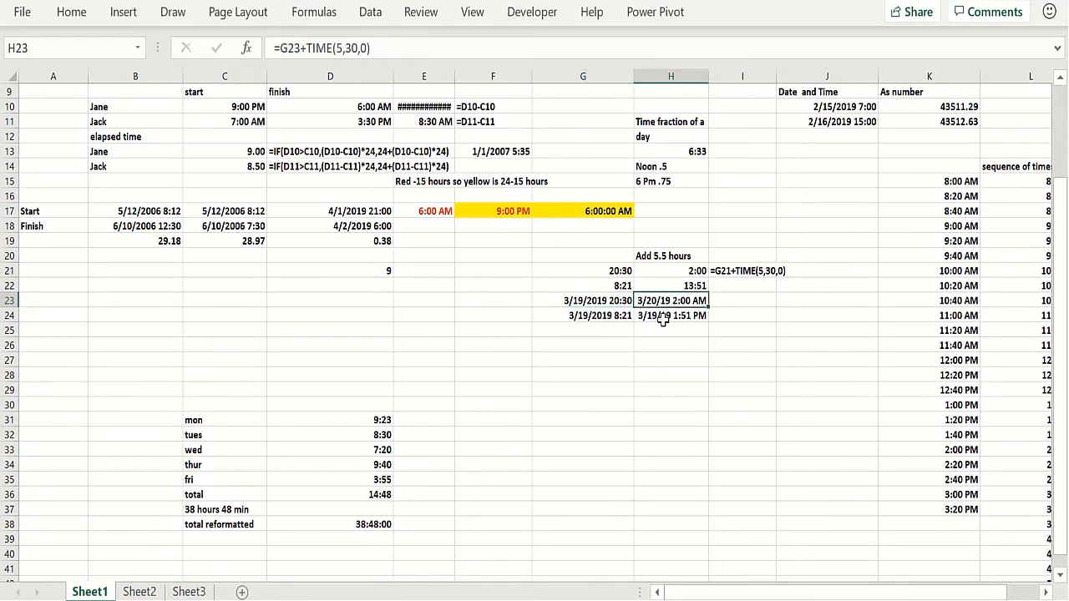
{"action": "left_click", "coordinate": [661, 318]}
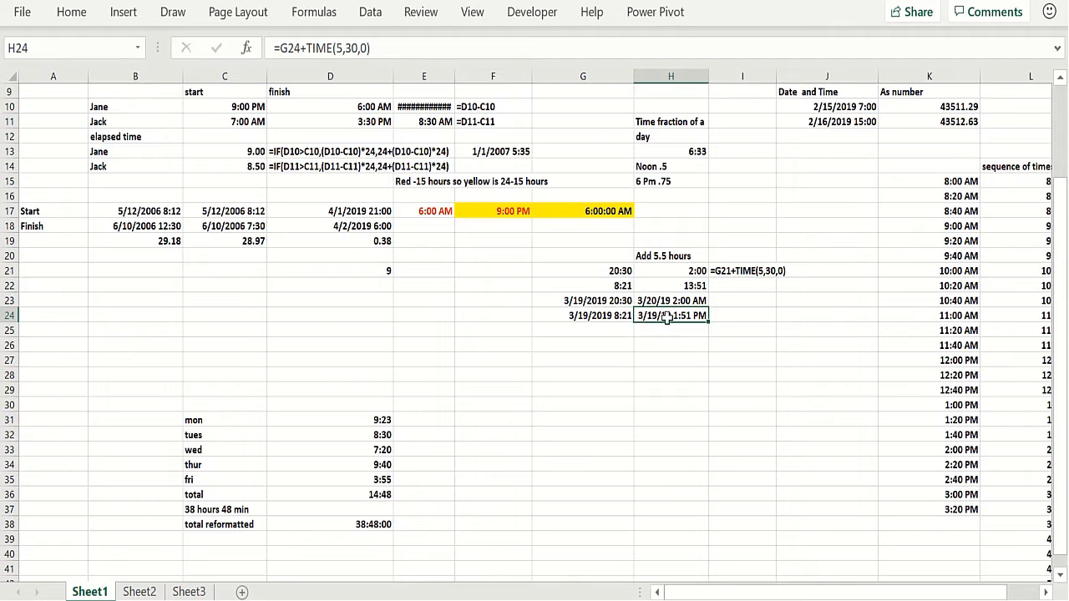
{"action": "left_click_drag", "start_coordinate": [663, 299], "coordinate": [665, 312]}
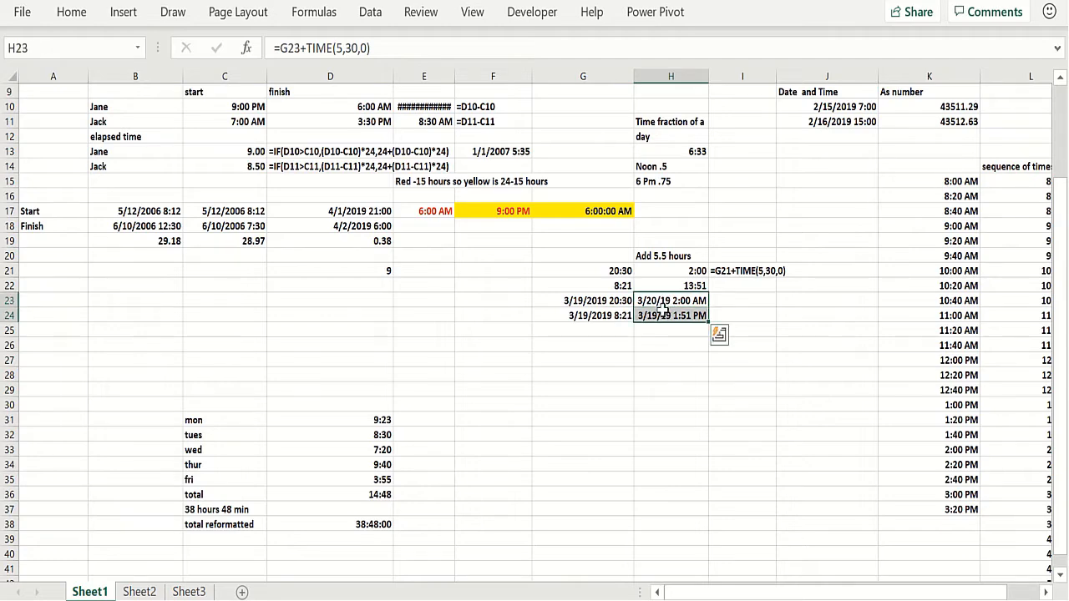
{"action": "key", "text": "ctrl+1"}
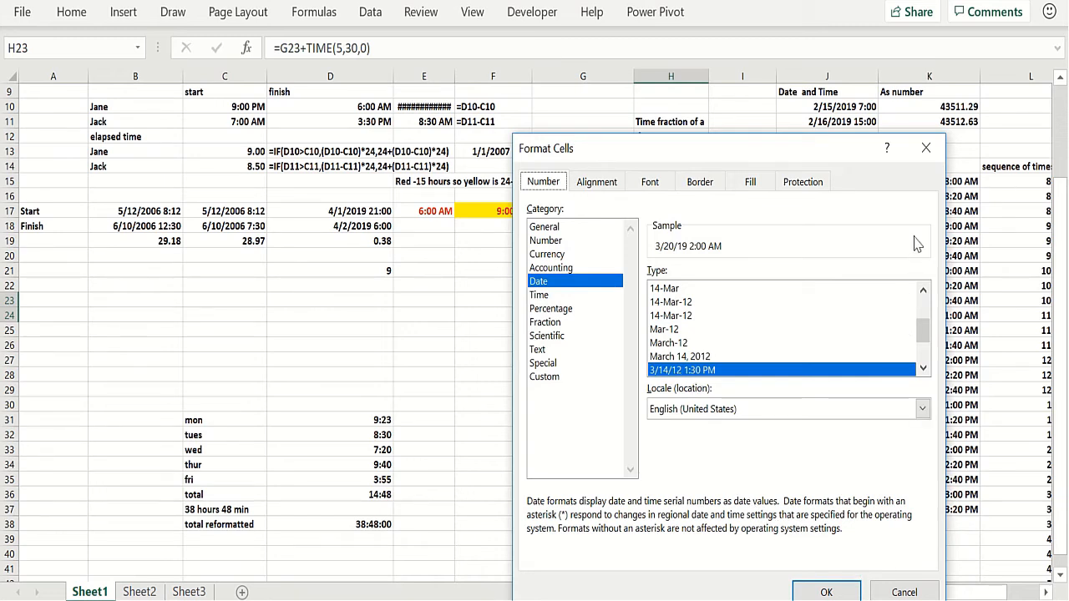
{"action": "left_click", "coordinate": [925, 149]}
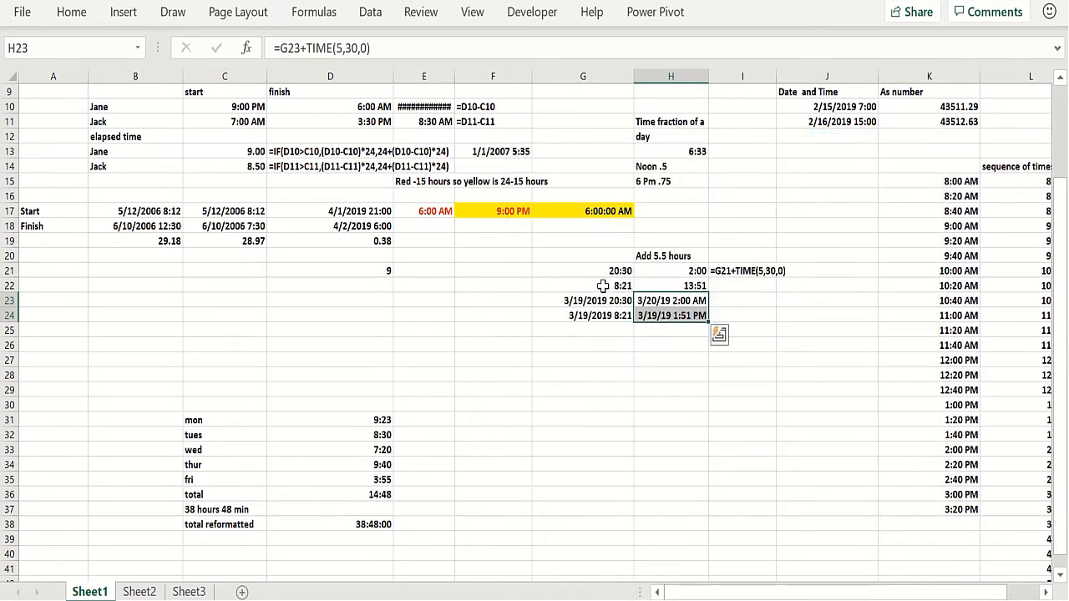
- Examine the Monday to Friday hours in D31:D35 and the total formula in D36
{"action": "left_click_drag", "start_coordinate": [373, 420], "coordinate": [349, 479]}
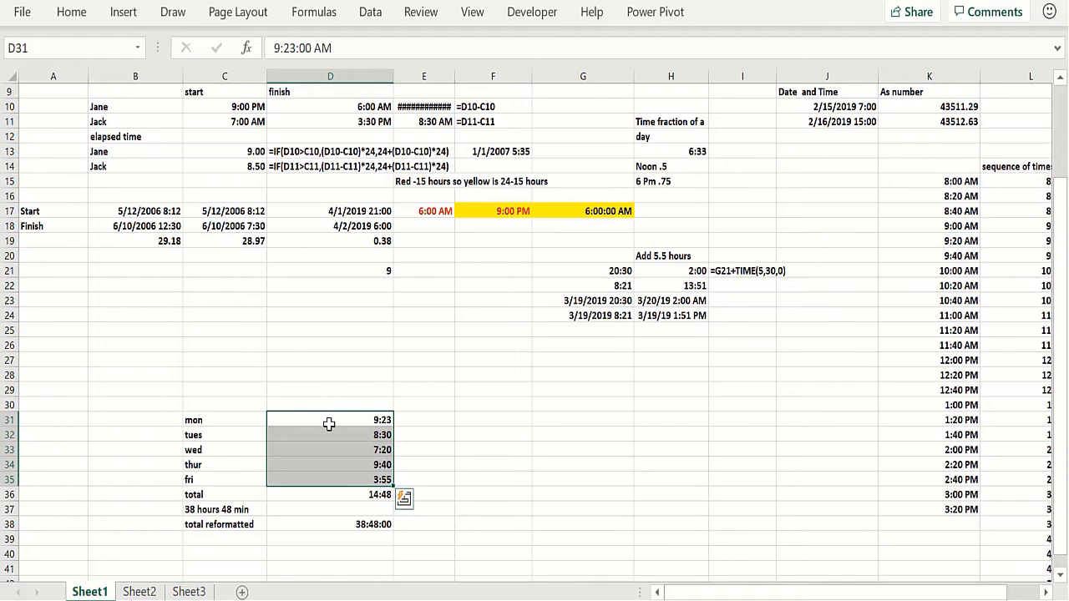
{"action": "left_click", "coordinate": [428, 499]}
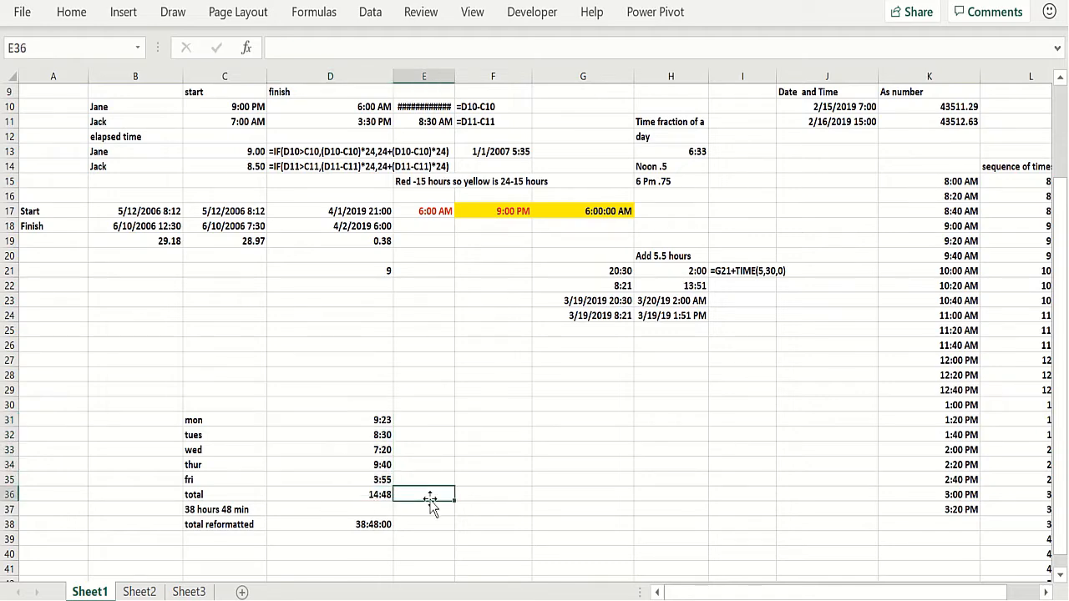
{"action": "type", "text": "="}
{"action": "key", "text": "Escape"}
{"action": "left_click", "coordinate": [373, 493]}
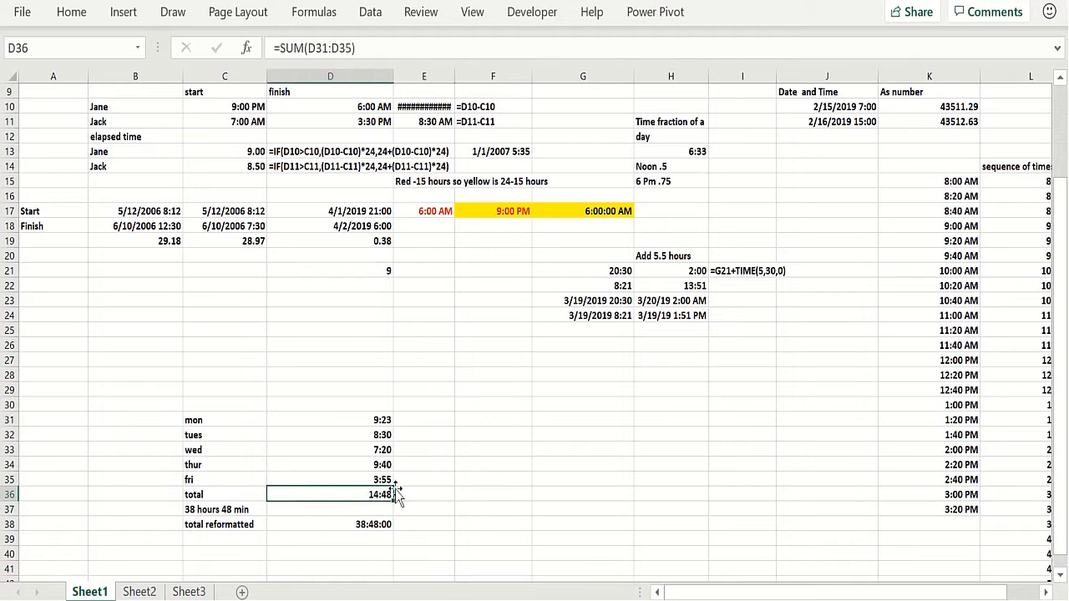
{"action": "left_click", "coordinate": [441, 491]}
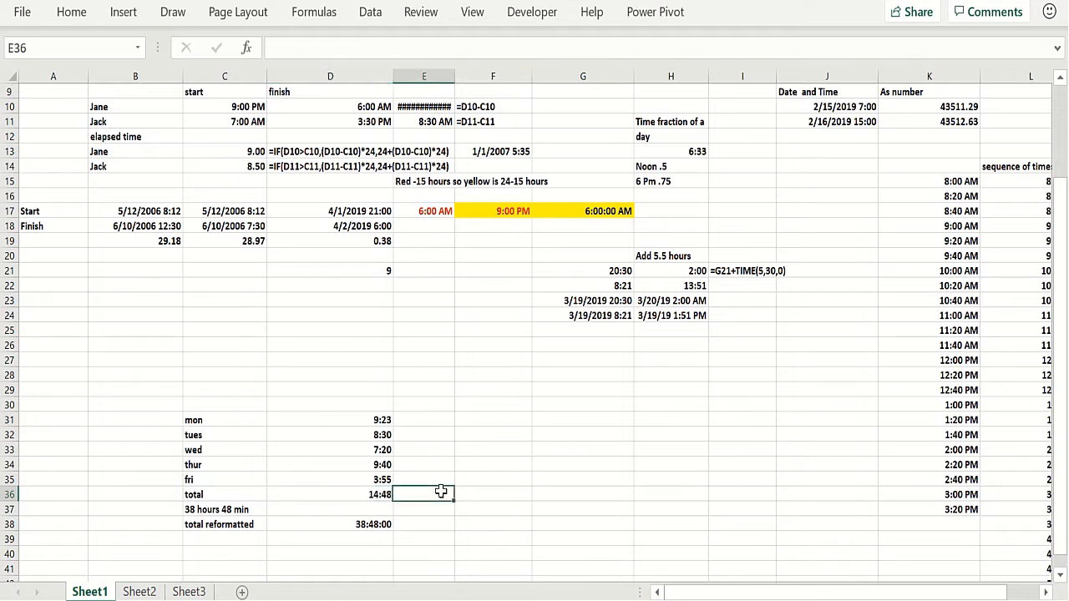
{"action": "left_click", "coordinate": [368, 494]}
- Enter =FORMULATEXT(D36) in E36 to show the weekly total's formula as text
{"action": "left_click", "coordinate": [416, 489]}
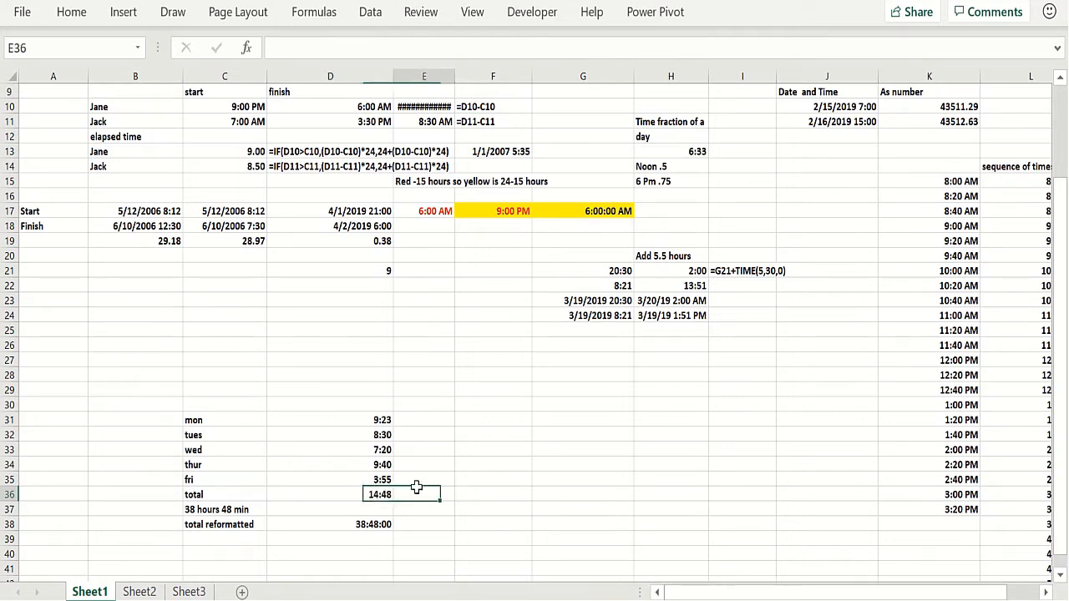
{"action": "type", "text": "=FORM"}
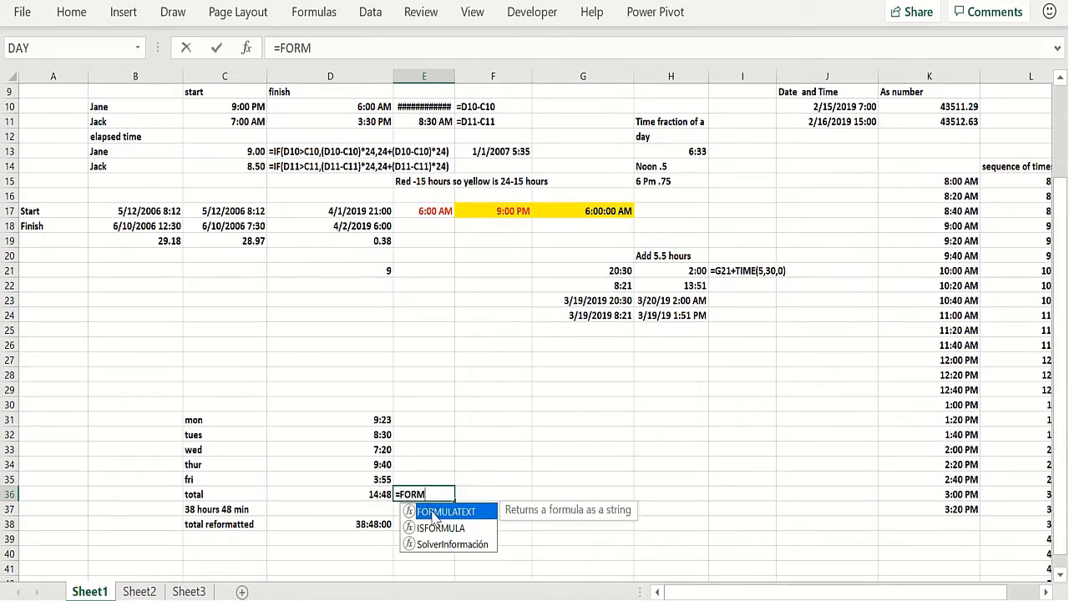
{"action": "double_click", "coordinate": [434, 512]}
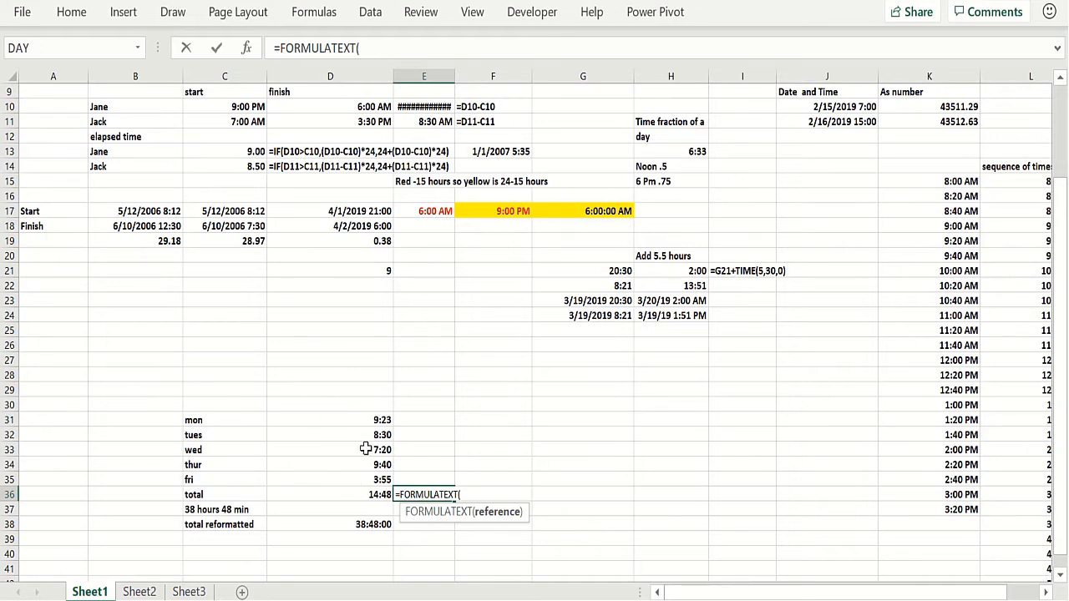
{"action": "left_click", "coordinate": [360, 494]}
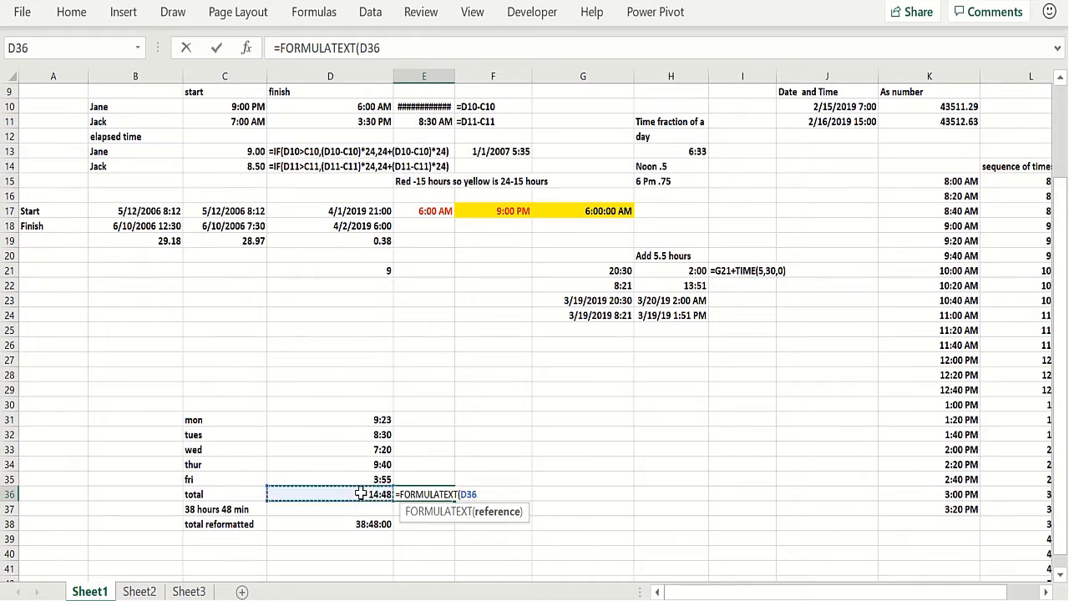
{"action": "type", "text": ")"}
{"action": "key", "text": "Return"}
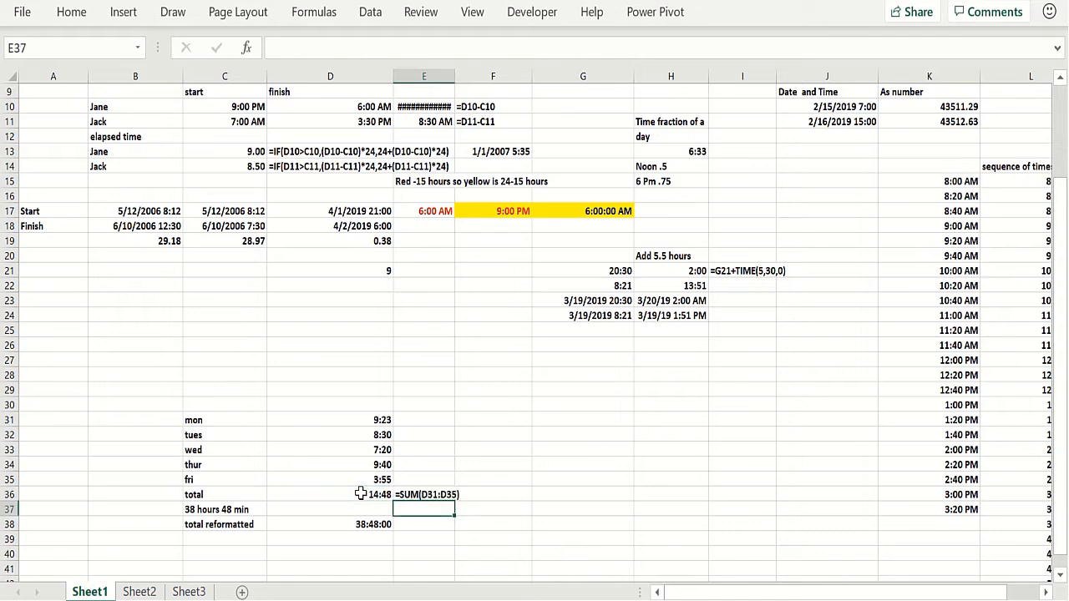
- Copy the FORMULATEXT formula from E36 to E38, beside the reformatted total
{"action": "left_click", "coordinate": [360, 494]}
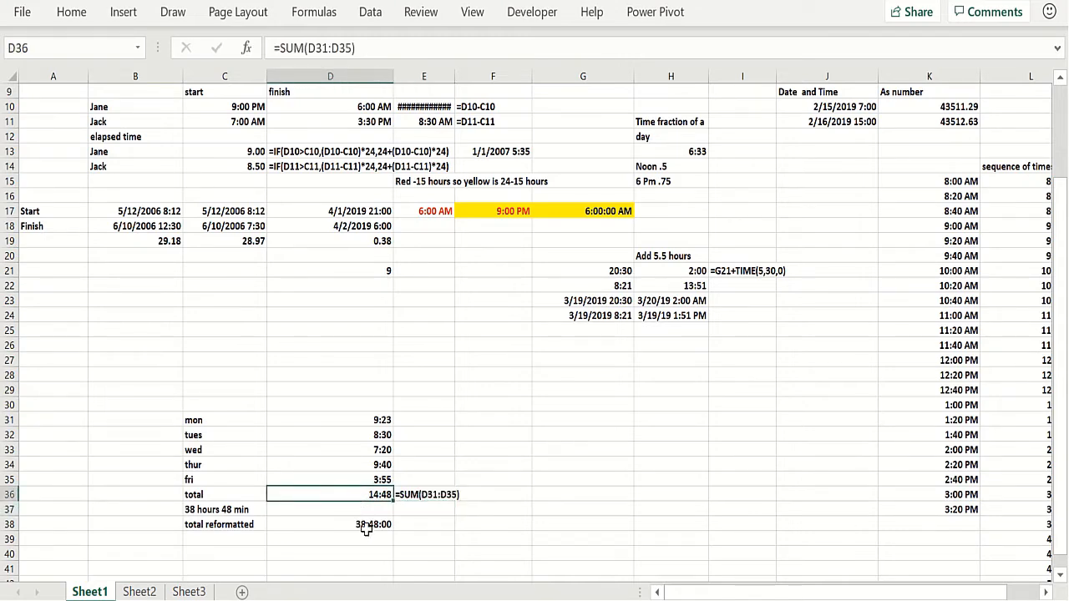
{"action": "left_click", "coordinate": [366, 528]}
{"action": "left_click", "coordinate": [416, 525]}
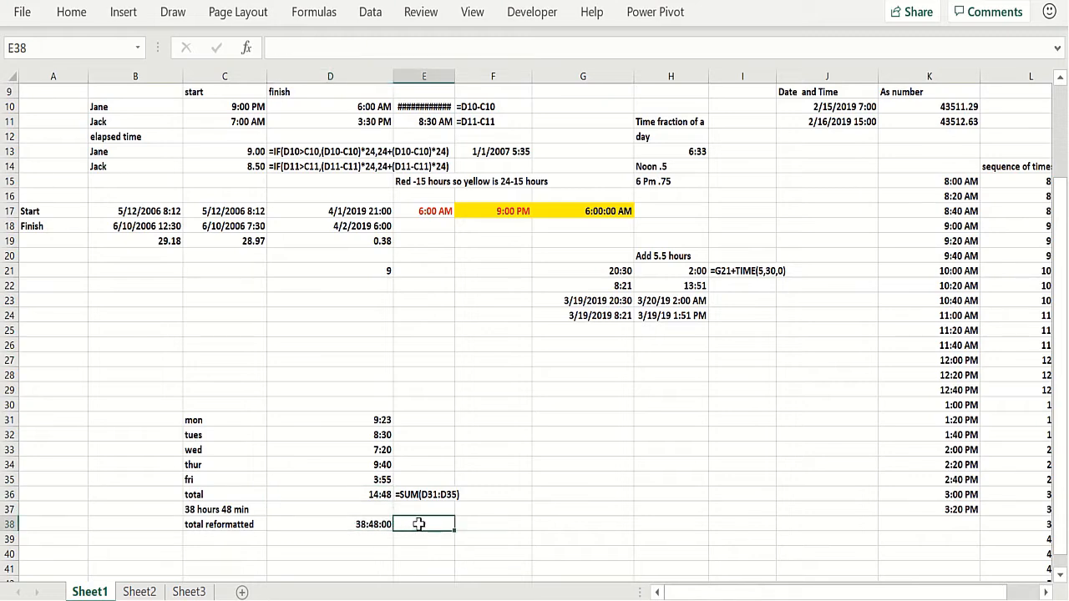
{"action": "left_click", "coordinate": [445, 493]}
{"action": "key", "text": "ctrl+c"}
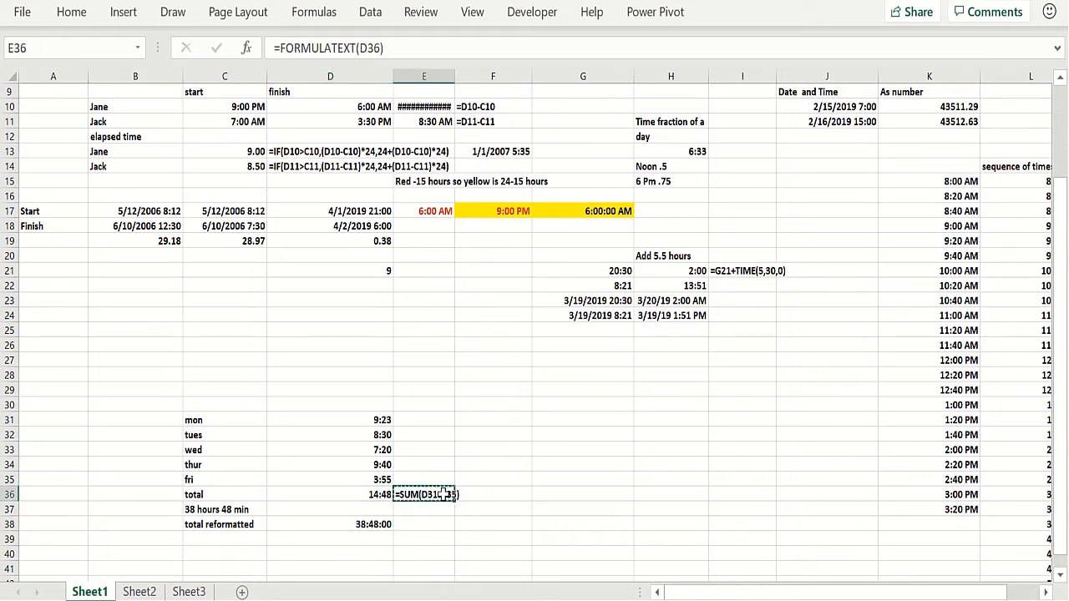
{"action": "left_click_drag", "start_coordinate": [421, 534], "coordinate": [421, 526]}
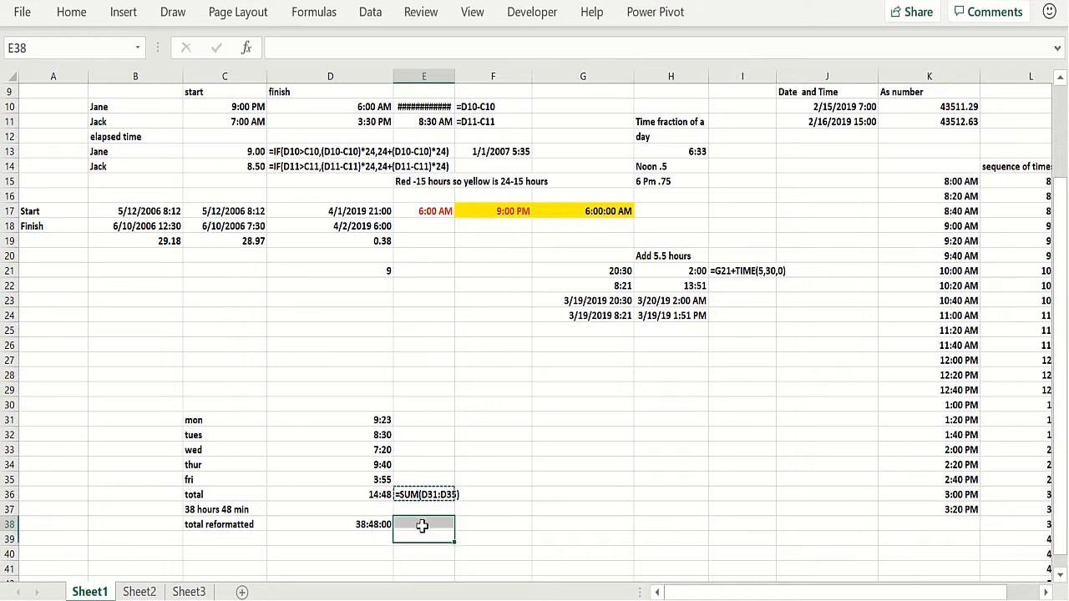
{"action": "key", "text": "ctrl+v"}
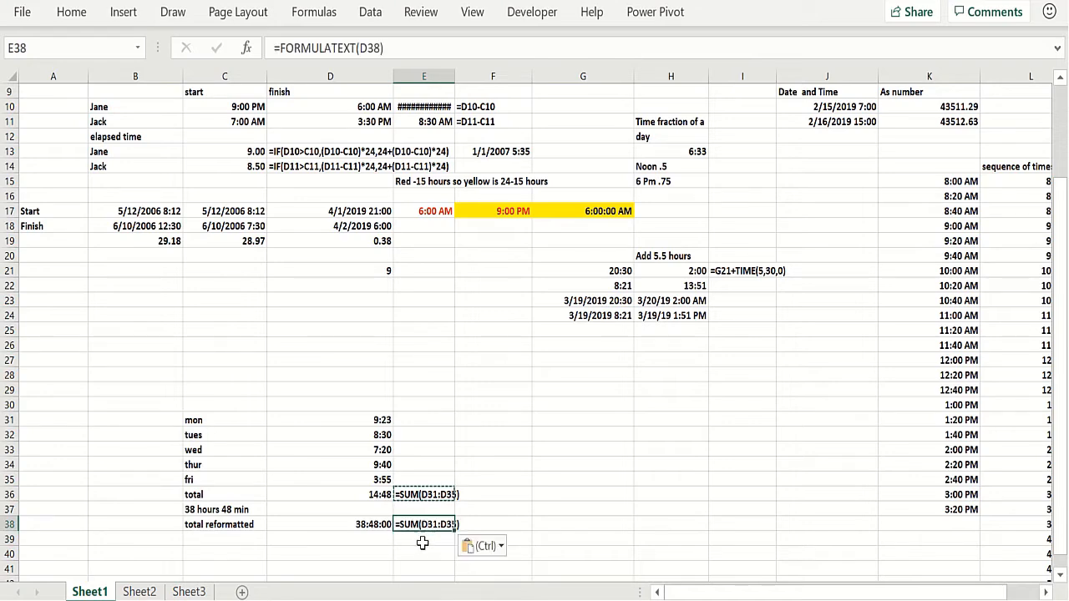
{"action": "left_click", "coordinate": [420, 541]}
{"action": "left_click", "coordinate": [373, 493]}
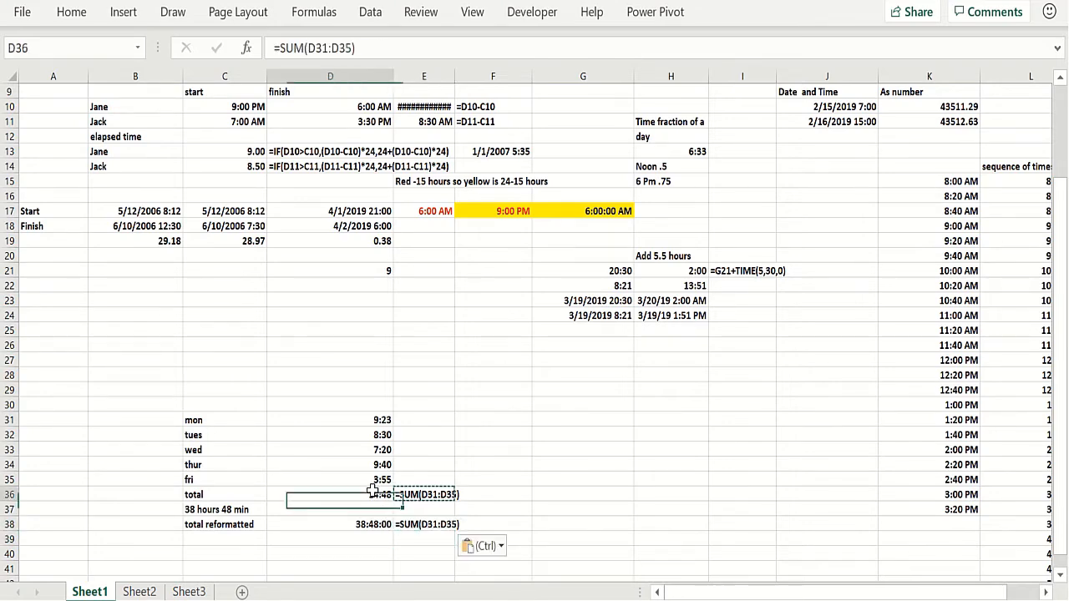
- Examine the number formats applied to the weekly total in D36 and the reformatted total in D38
{"action": "key", "text": "ctrl+1"}
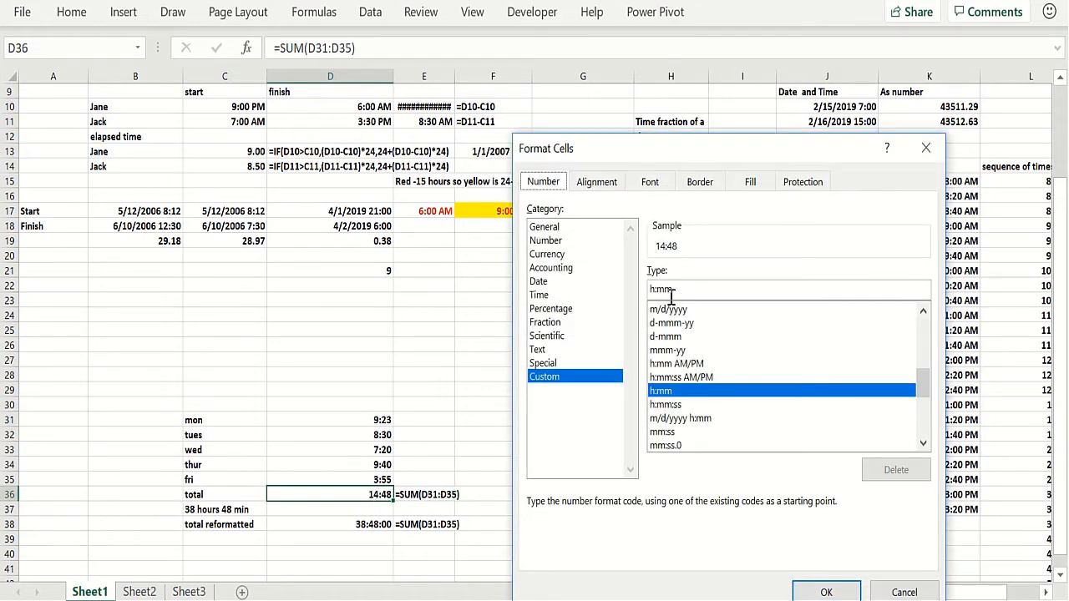
{"action": "left_click", "coordinate": [925, 148]}
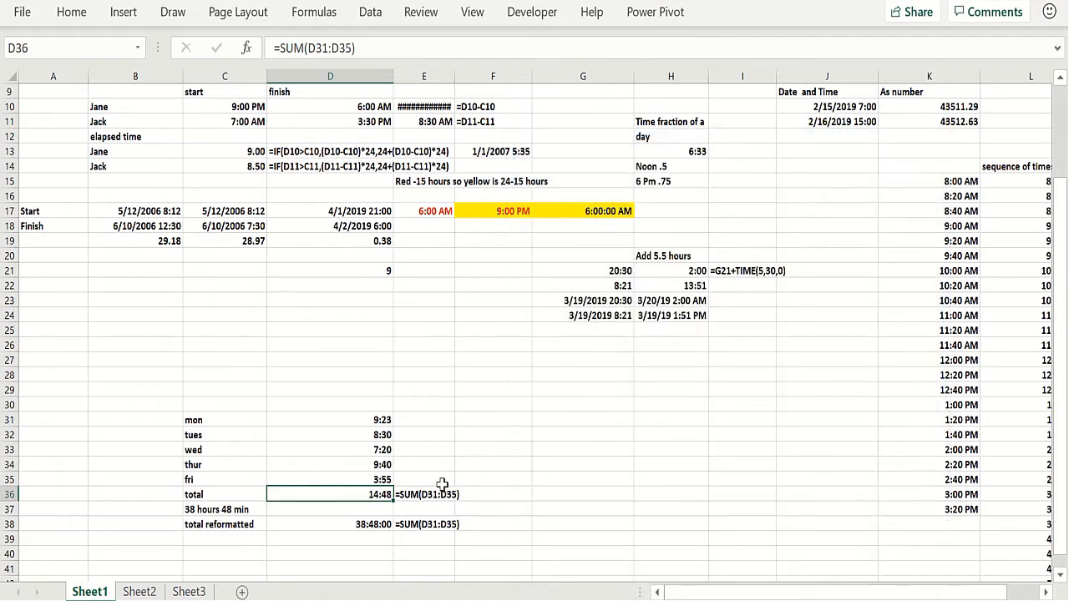
{"action": "left_click", "coordinate": [363, 524]}
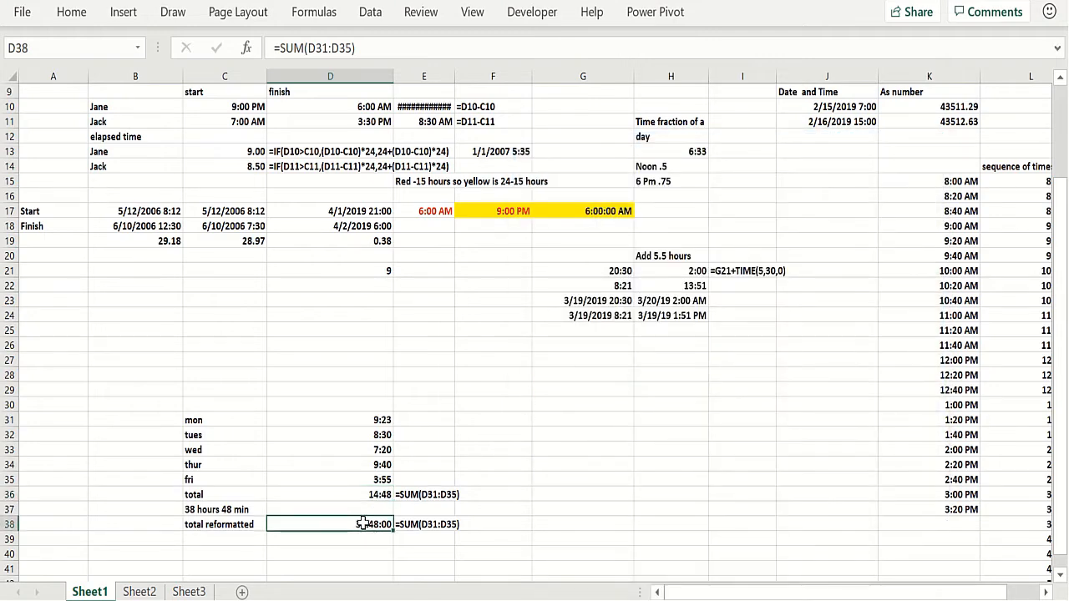
{"action": "key", "text": "ctrl+1"}
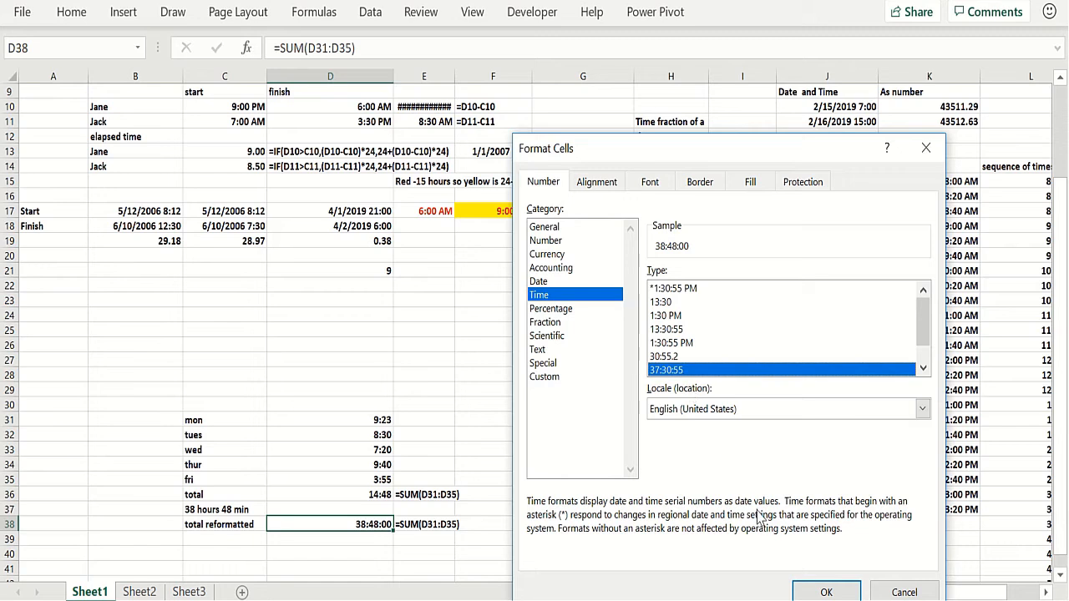
{"action": "key", "text": "Return"}
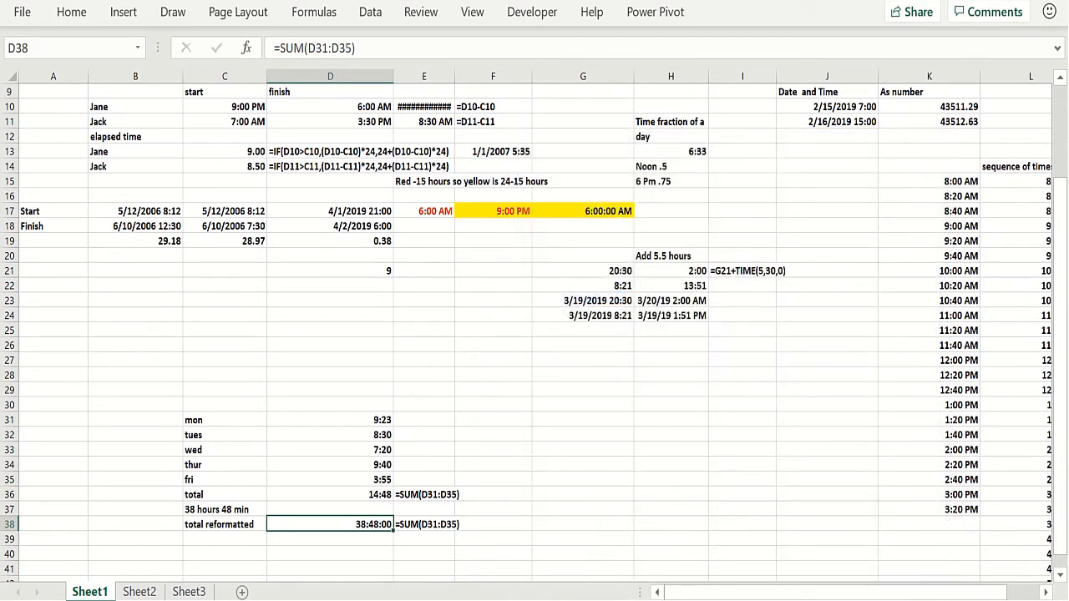
{"action": "left_click", "coordinate": [341, 537]}
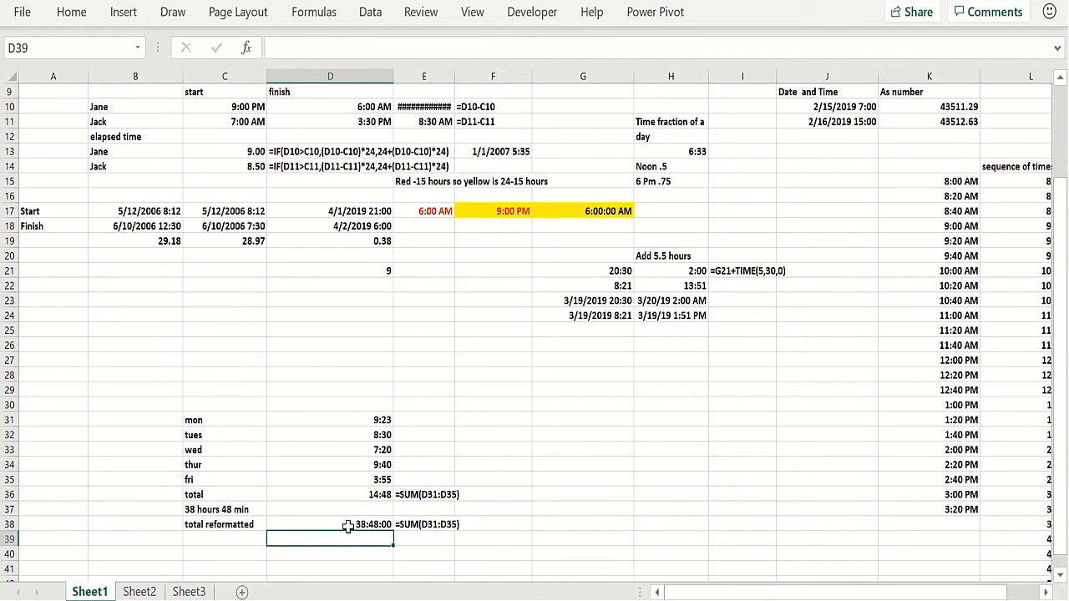
{"action": "left_click", "coordinate": [347, 526]}
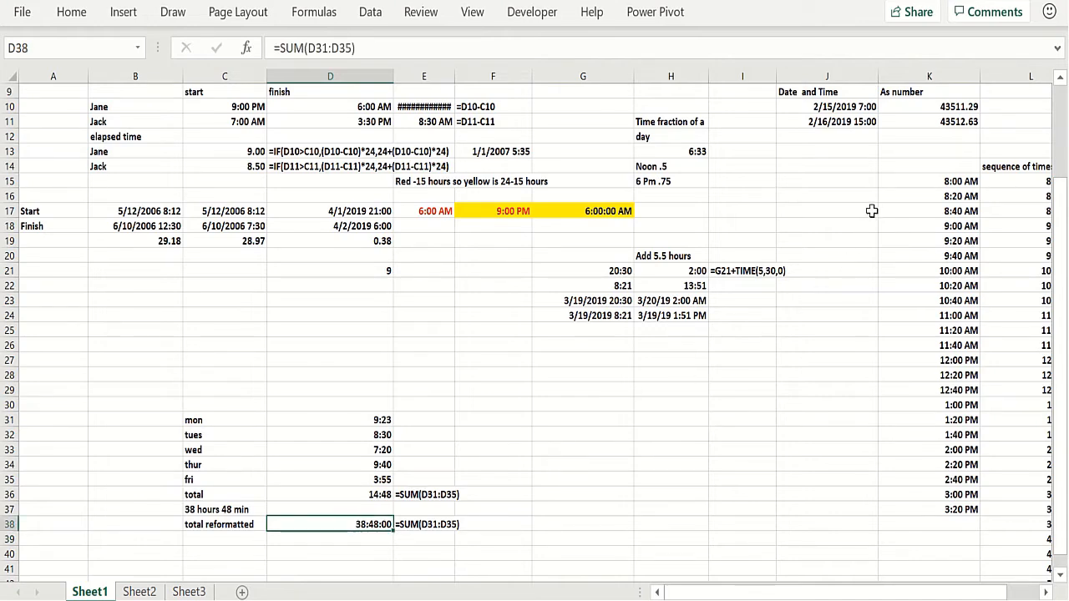
- Enter the two starting times of a 20-minute sequence, 8:00 in J15 and 8:20 in J16
{"action": "left_click", "coordinate": [831, 187]}
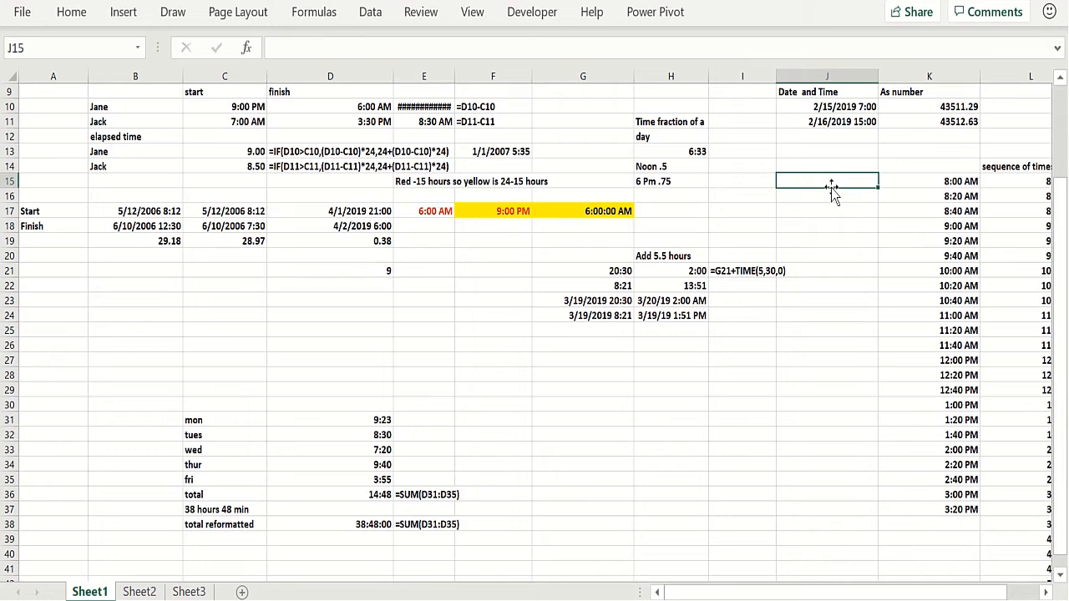
{"action": "type", "text": "8:00"}
{"action": "key", "text": "Return"}
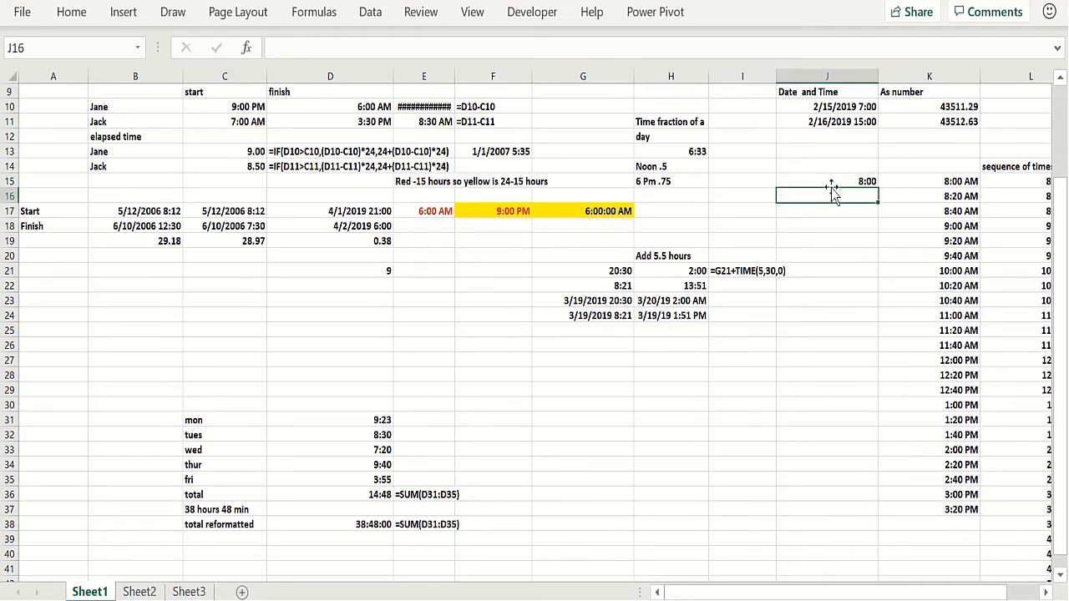
{"action": "type", "text": "8:20"}
{"action": "key", "text": "Return"}
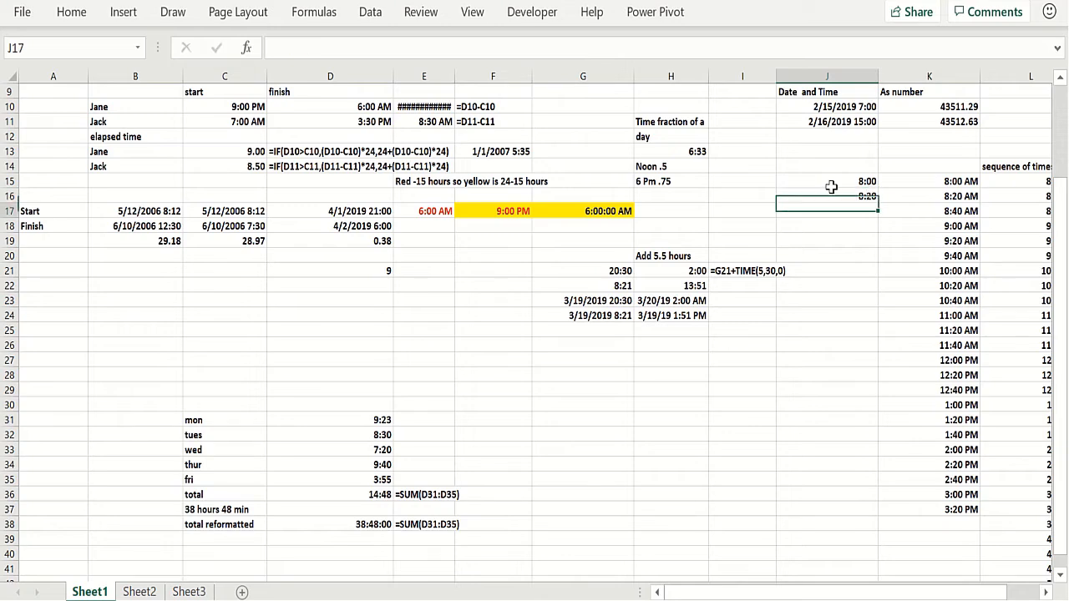
- Extend the time series from J15:J16 down to J37 and check the filled times
{"action": "left_click_drag", "start_coordinate": [837, 182], "coordinate": [824, 518]}
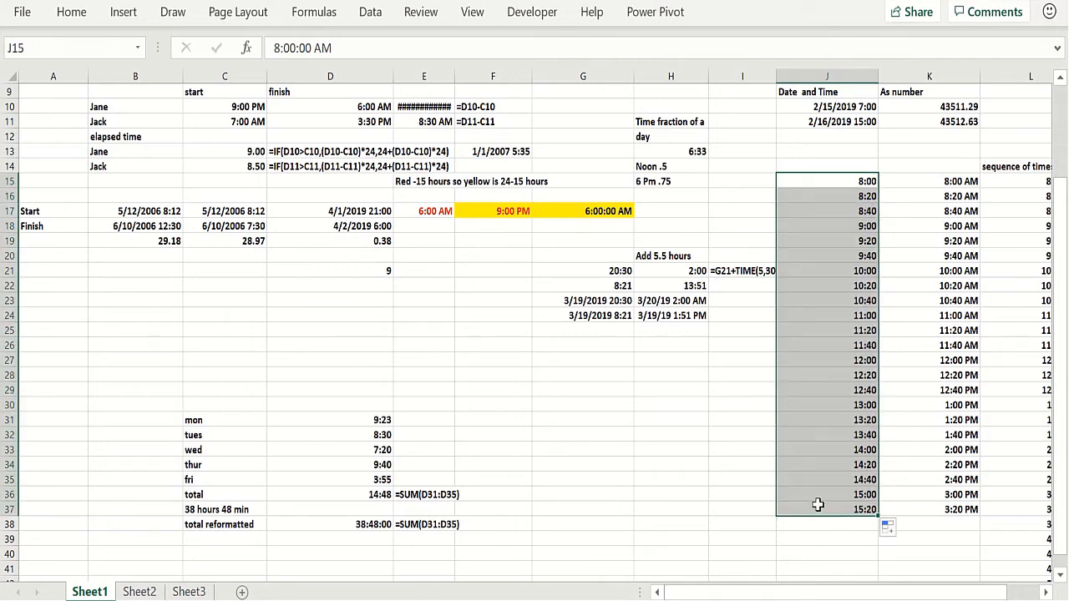
{"action": "left_click", "coordinate": [817, 506]}
{"action": "left_click", "coordinate": [820, 181]}
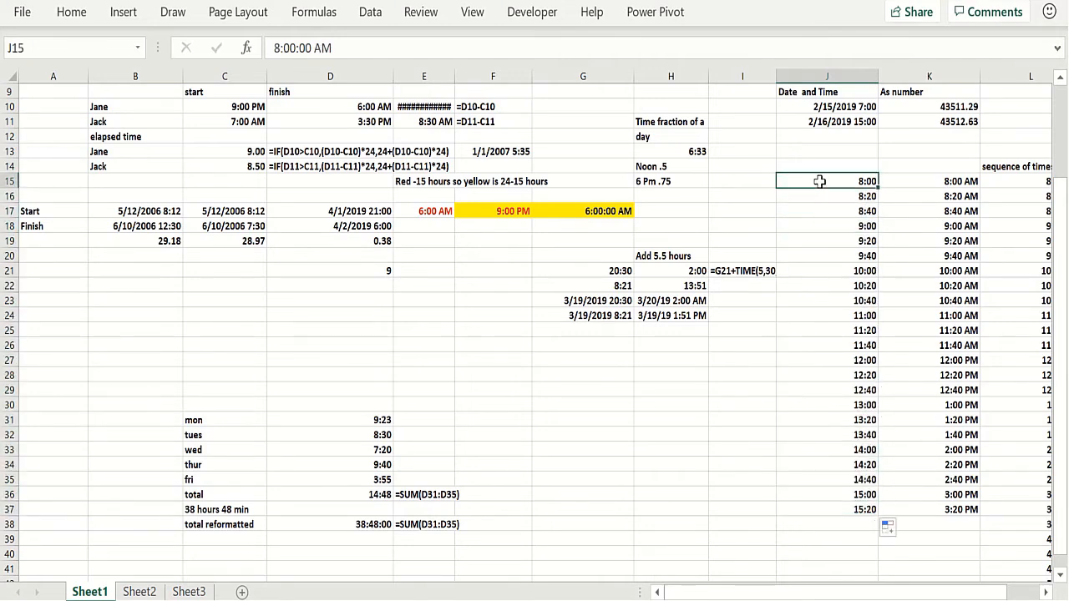
{"action": "left_click", "coordinate": [802, 332]}
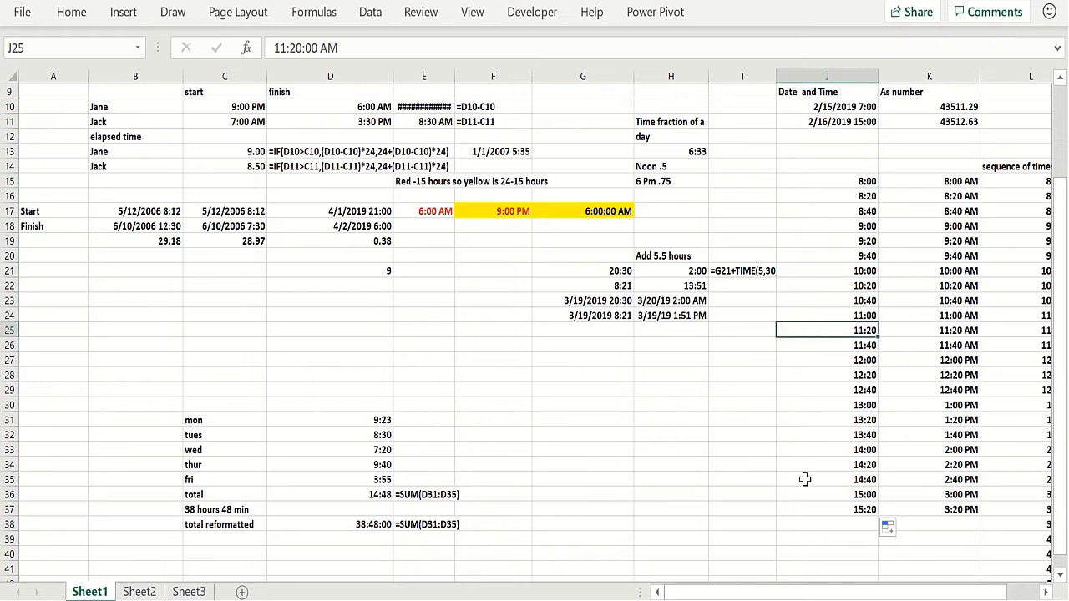
{"action": "left_click", "coordinate": [813, 504]}
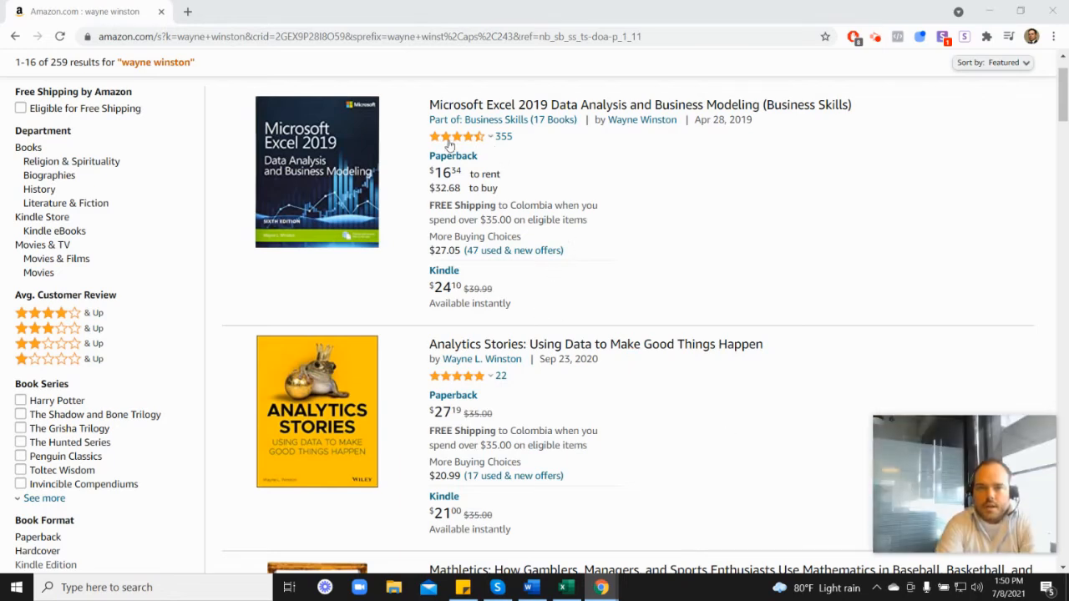
- Switch to the Amazon book results and look through the author's listings as far as Marketing Analytics
{"action": "mouse_move", "coordinate": [458, 142]}
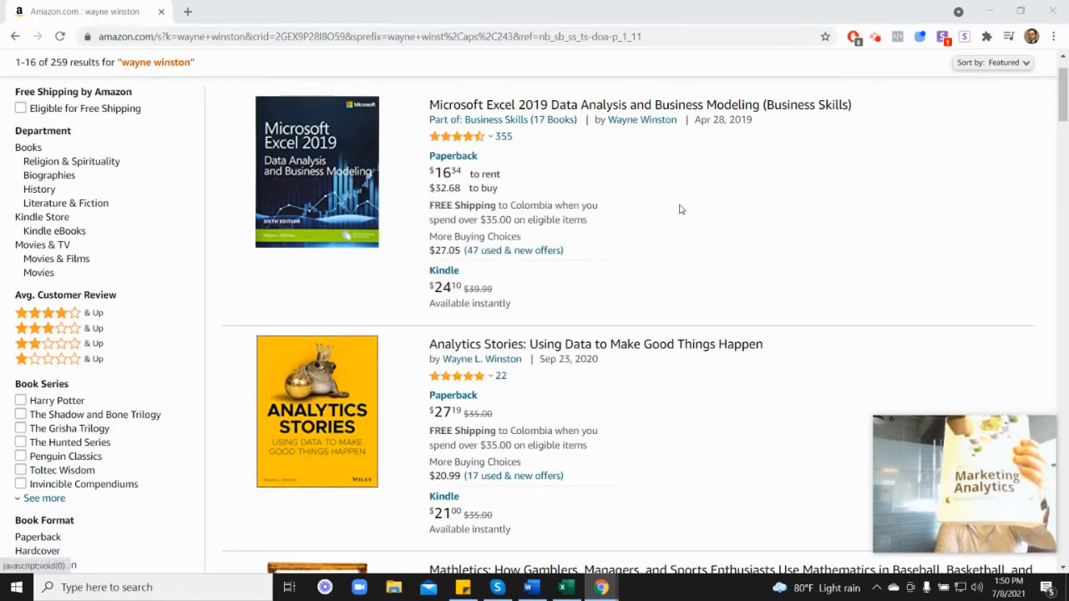
{"action": "scroll", "coordinate": [935, 334], "scroll_direction": "down", "scroll_amount": 6}
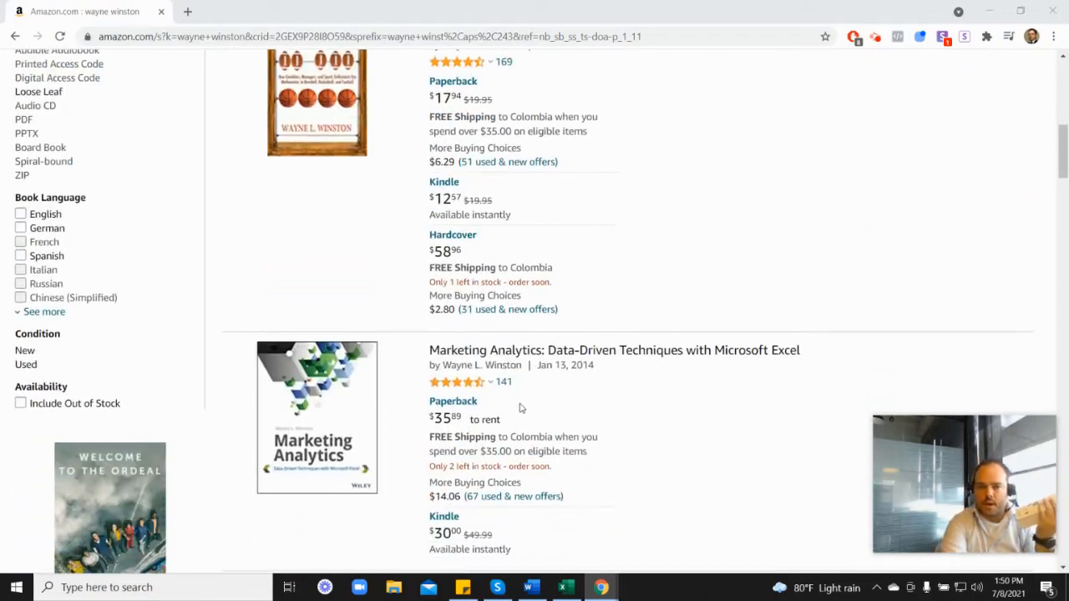
{"action": "scroll", "coordinate": [520, 408], "scroll_direction": "down", "scroll_amount": 1}
{"action": "mouse_move", "coordinate": [473, 313]}
{"action": "scroll", "coordinate": [621, 317], "scroll_direction": "up", "scroll_amount": 3}
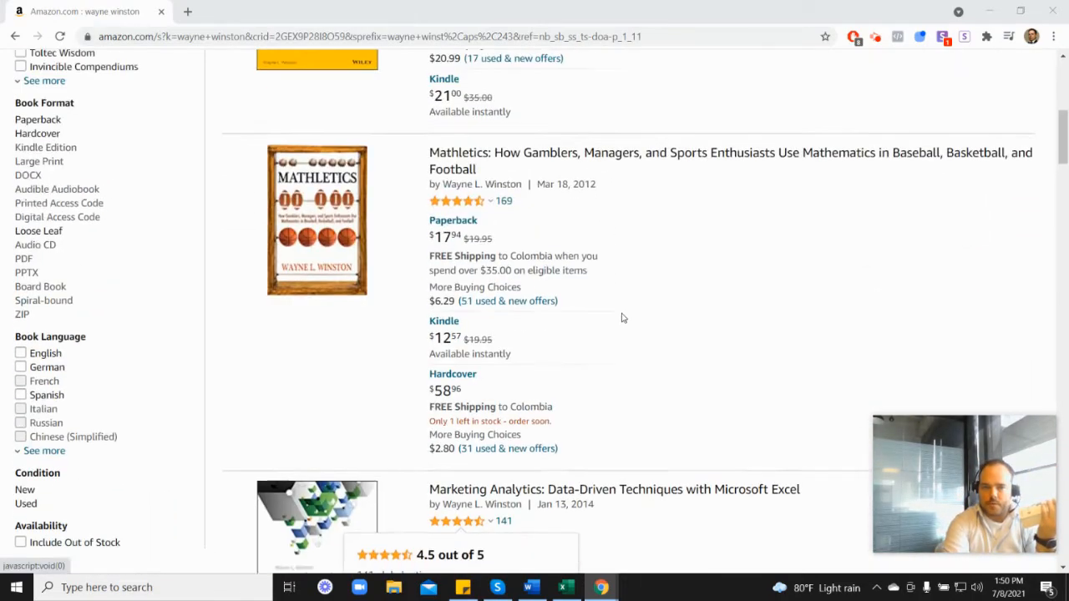
{"action": "scroll", "coordinate": [621, 318], "scroll_direction": "up", "scroll_amount": 3}
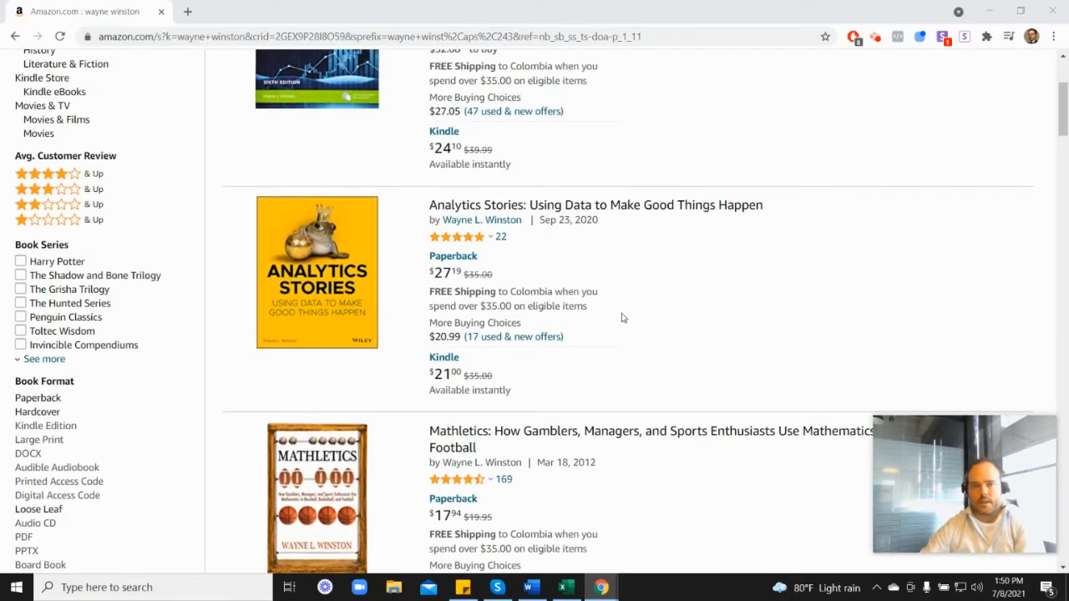